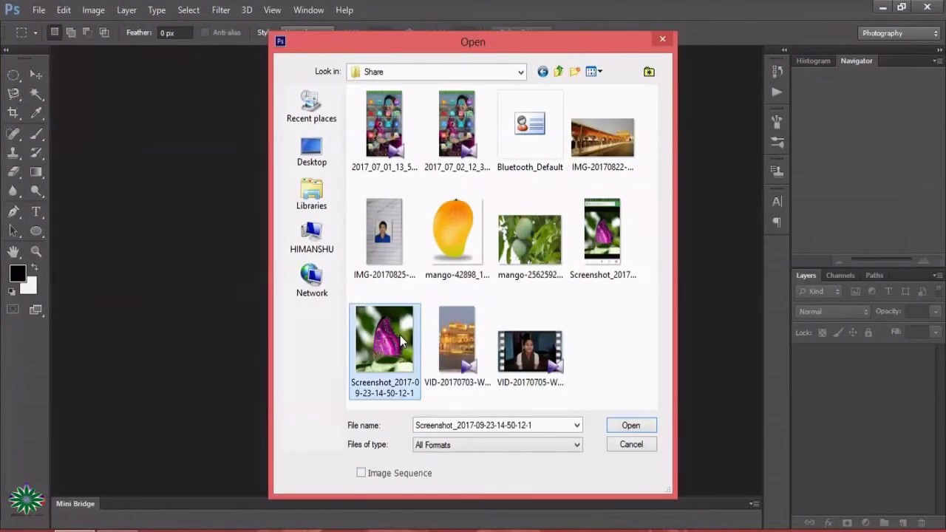
pyautogui.doubleClick(399, 335)
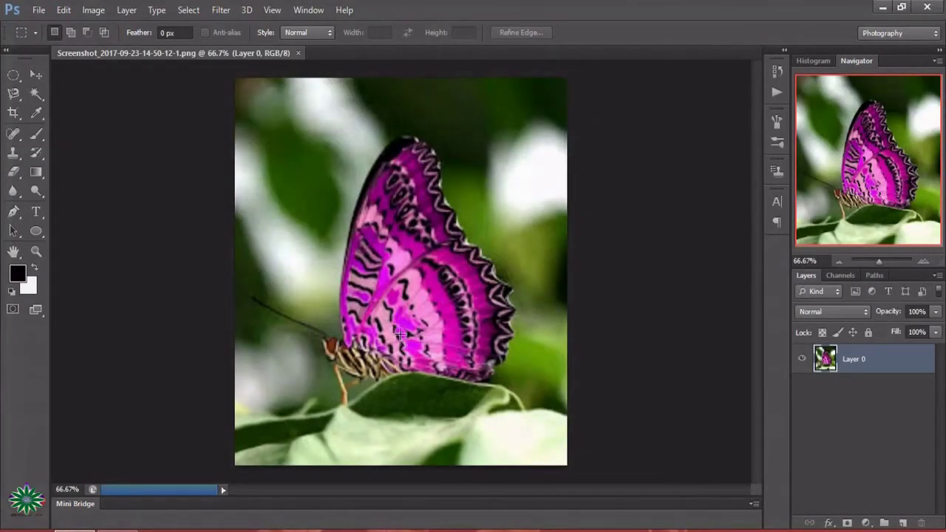
pyautogui.click(49, 11)
pyautogui.click(47, 36)
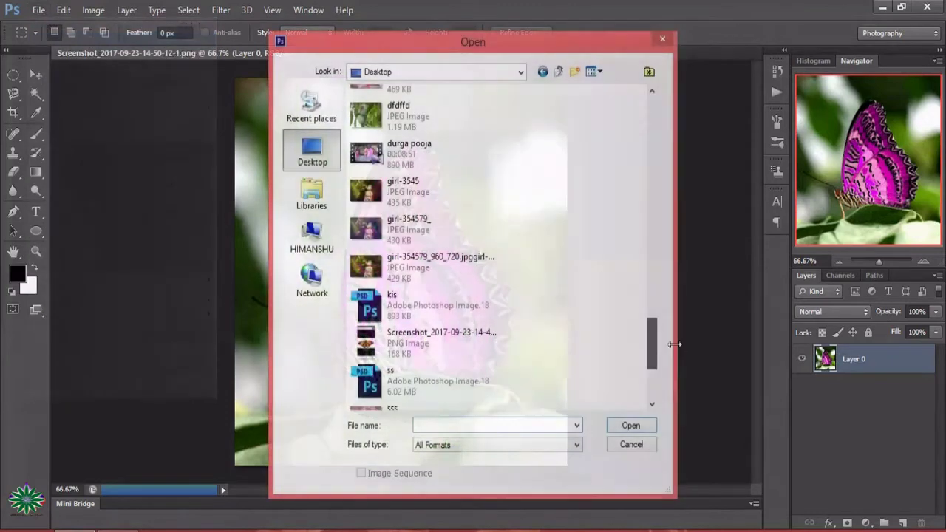
pyautogui.doubleClick(472, 336)
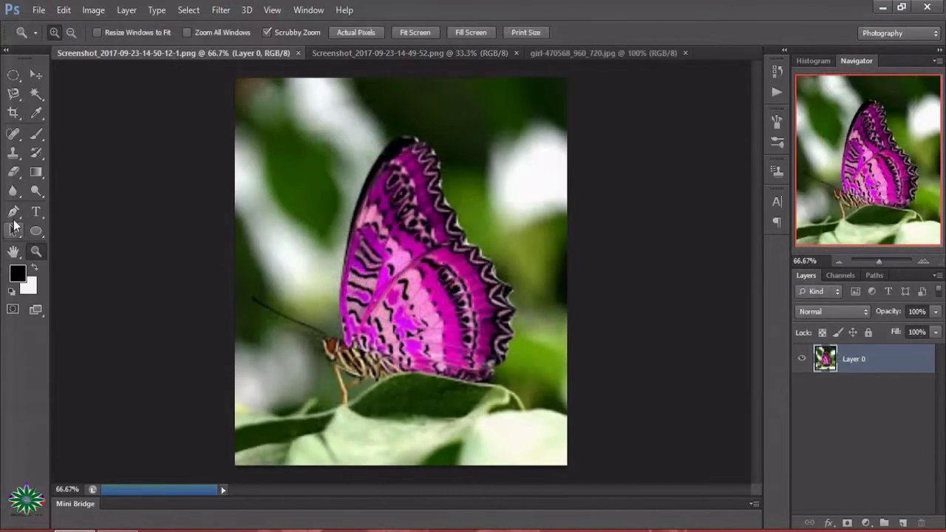
# Zoom the pink butterfly photo to 100%.
pyautogui.click(13, 216)
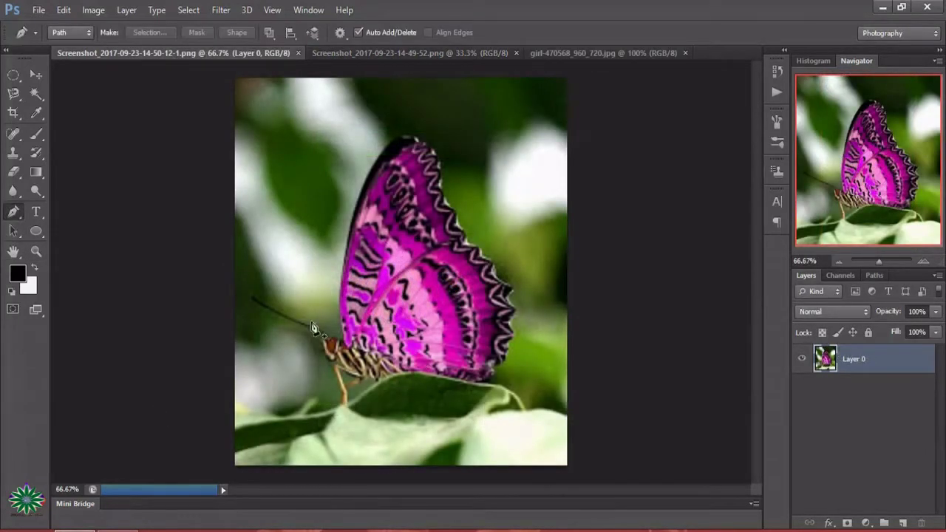
pyautogui.click(36, 251)
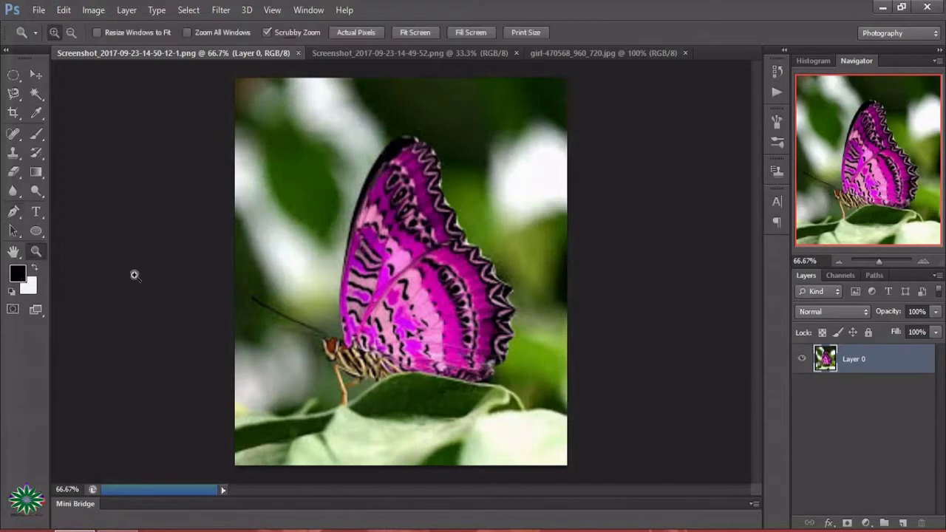
pyautogui.click(321, 270)
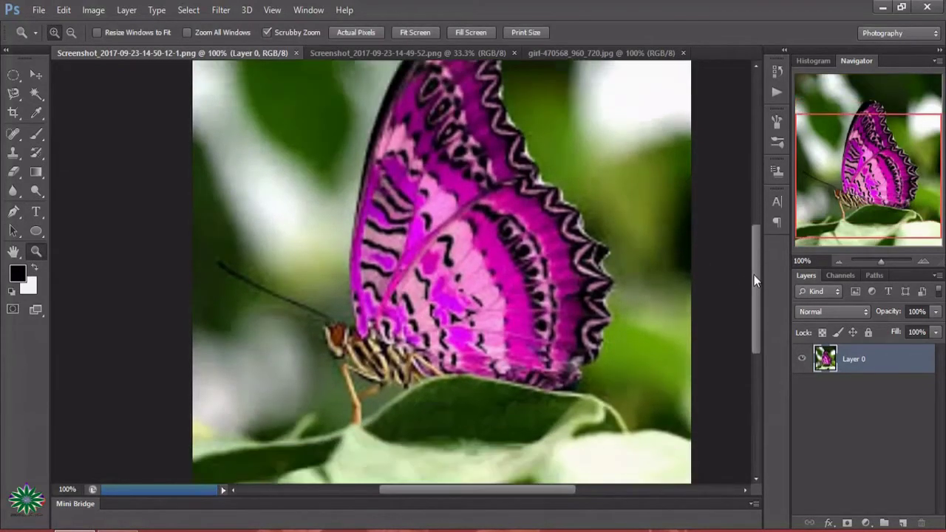
pyautogui.moveTo(755, 257); pyautogui.dragTo(754, 290)
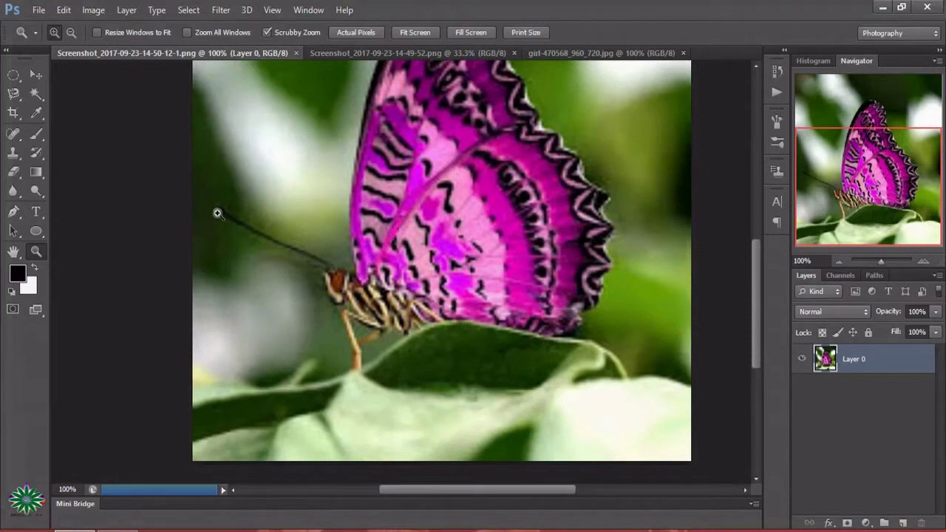
# Pen-trace from the antenna tip down past the head to the leg tip.
pyautogui.click(13, 211)
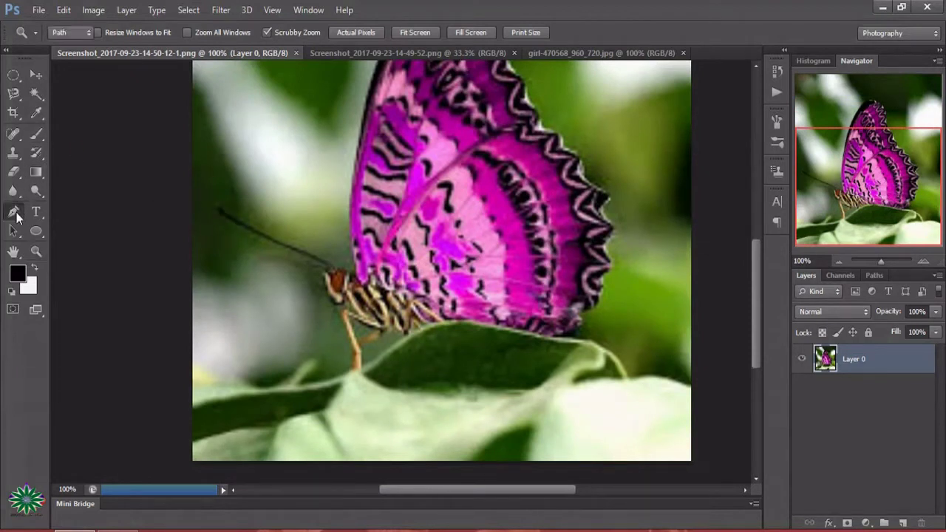
pyautogui.click(214, 212)
pyautogui.click(233, 221)
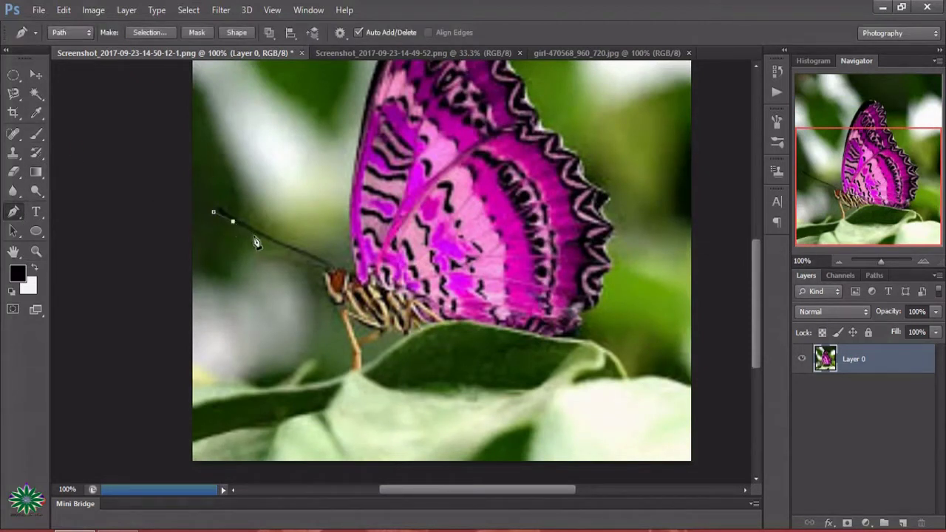
pyautogui.click(262, 239)
pyautogui.click(324, 268)
pyautogui.click(324, 276)
pyautogui.click(327, 296)
pyautogui.click(340, 304)
pyautogui.click(350, 340)
pyautogui.click(359, 367)
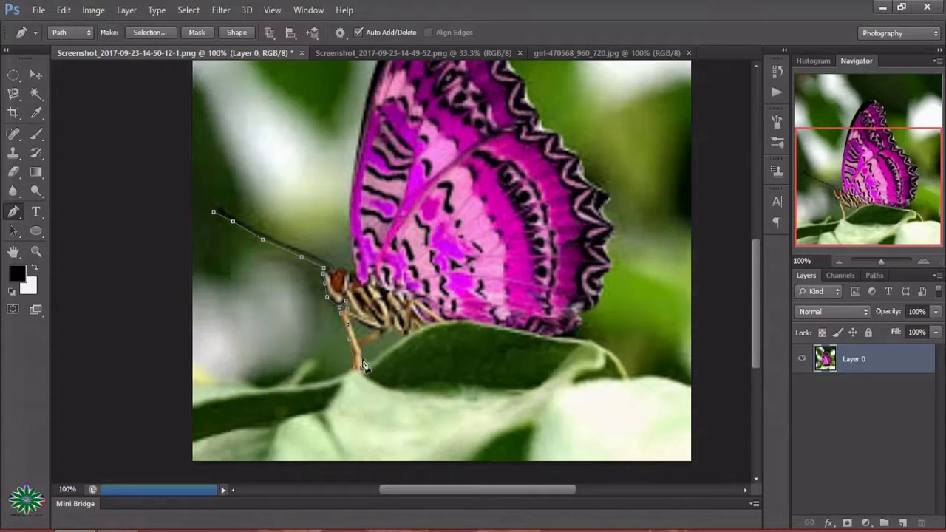
# Continue the path along the body underside and up the scalloped right wing edge.
pyautogui.click(373, 339)
pyautogui.click(394, 334)
pyautogui.click(413, 331)
pyautogui.click(568, 336)
pyautogui.click(584, 319)
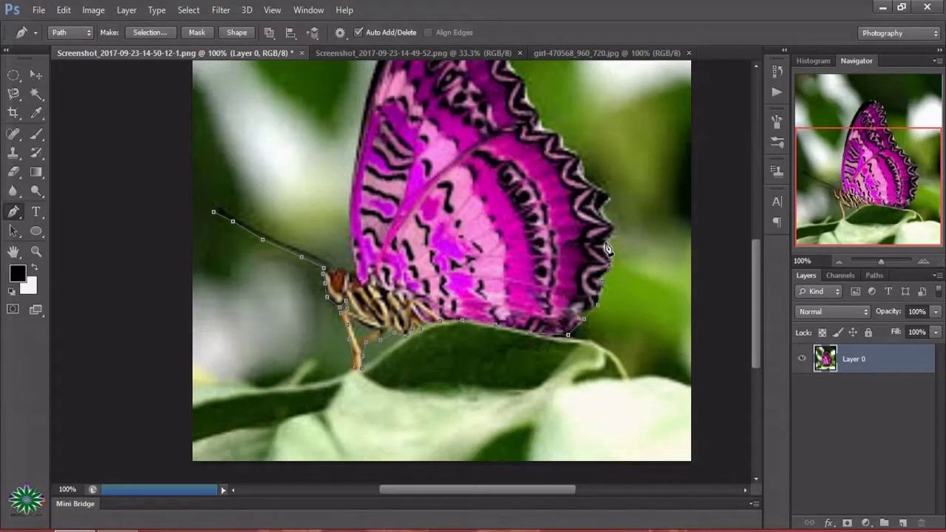
pyautogui.click(606, 249)
pyautogui.click(608, 196)
pyautogui.click(579, 156)
pyautogui.click(558, 139)
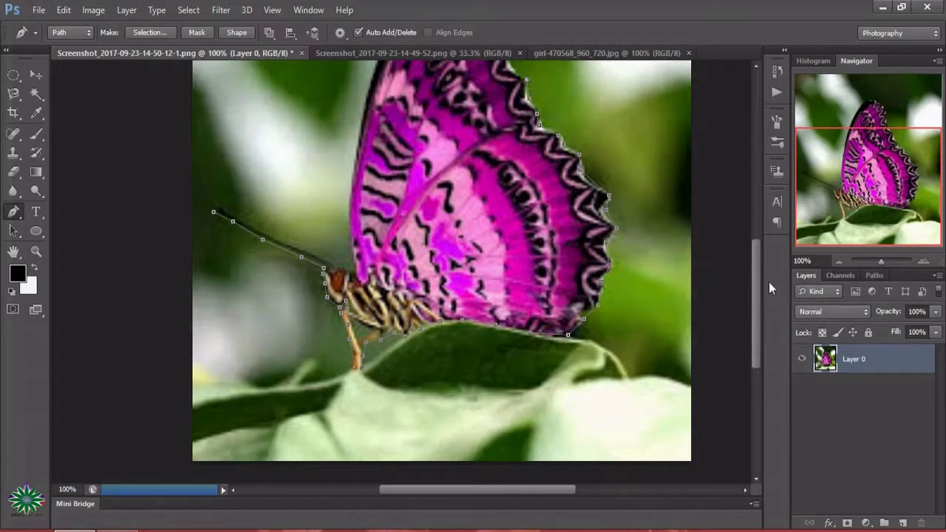
pyautogui.scroll(5, 759, 262)
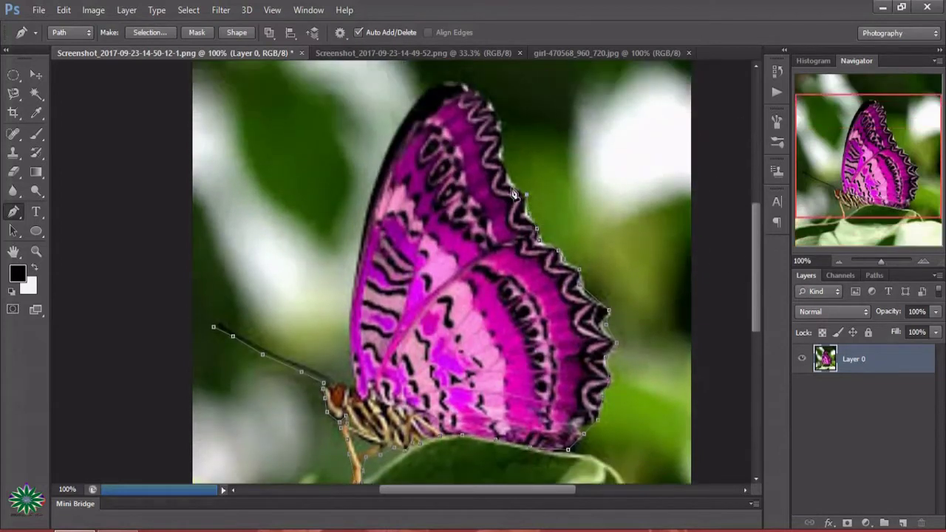
# Extend the path up the upper wing and over the wing tip.
pyautogui.click(504, 167)
pyautogui.click(503, 128)
pyautogui.click(495, 108)
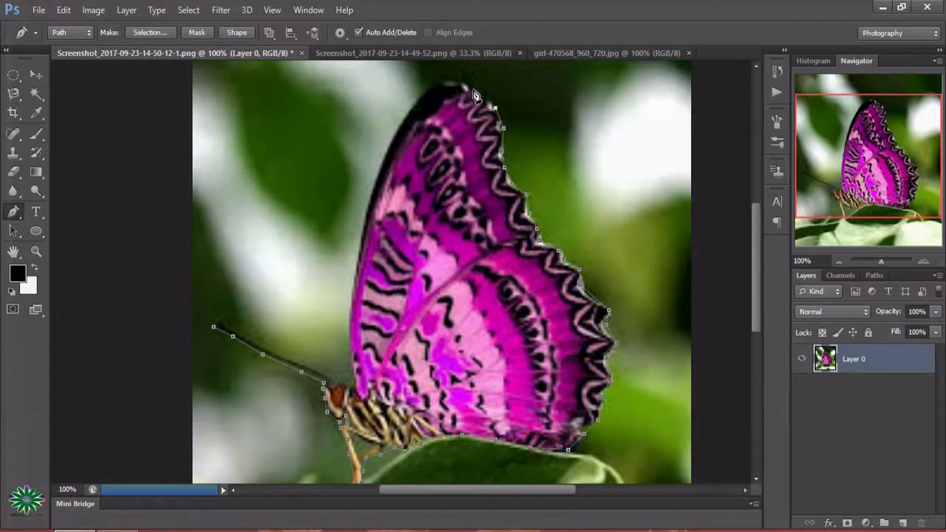
pyautogui.click(473, 89)
pyautogui.click(427, 87)
# Trace down the left wing edge and close the path at the antenna tip.
pyautogui.click(413, 107)
pyautogui.click(377, 181)
pyautogui.click(362, 236)
pyautogui.click(355, 276)
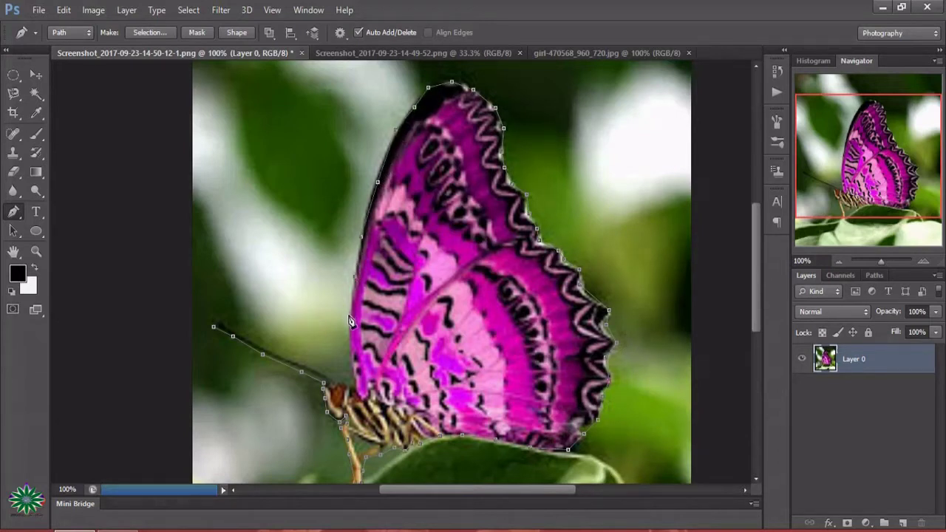
pyautogui.click(351, 323)
pyautogui.click(349, 349)
pyautogui.click(282, 356)
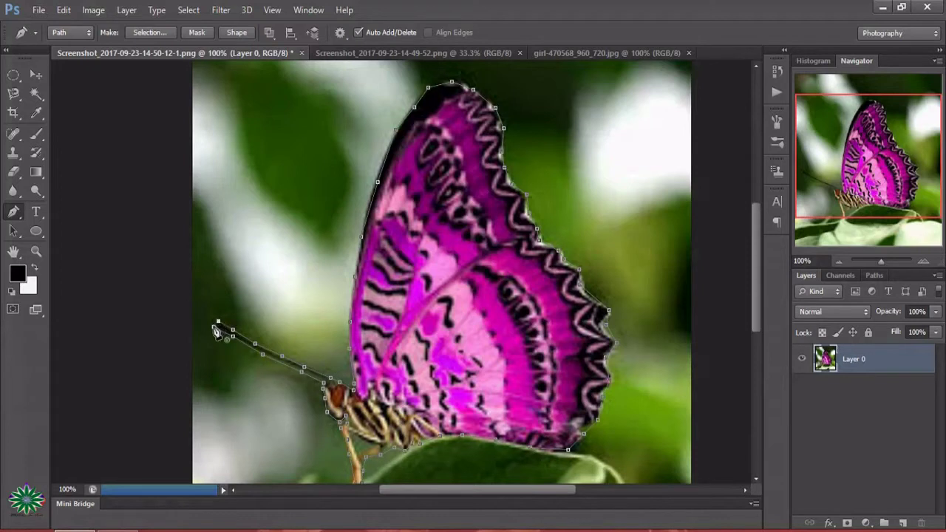
pyautogui.click(218, 325)
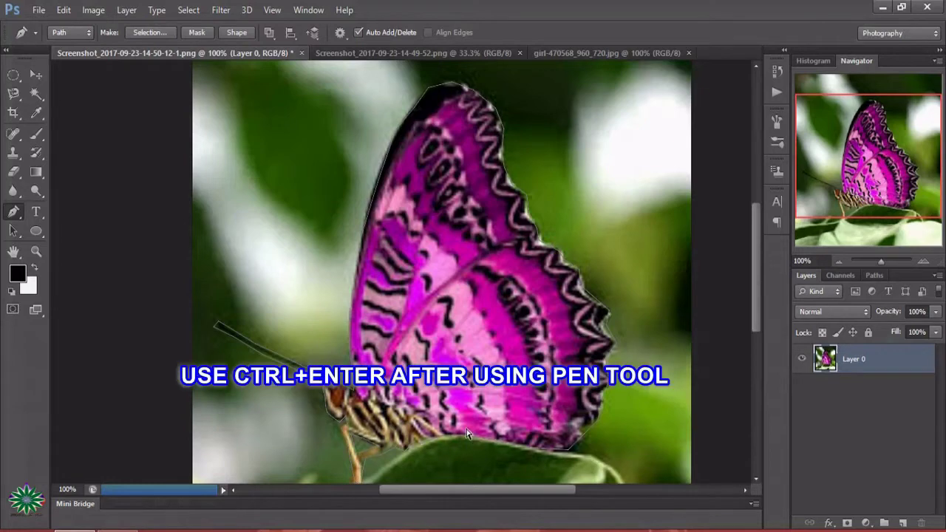
# Load the pink butterfly path as a selection, then view the monarch screenshot at 200%.
pyautogui.hotkey('ctrl', 'Return')
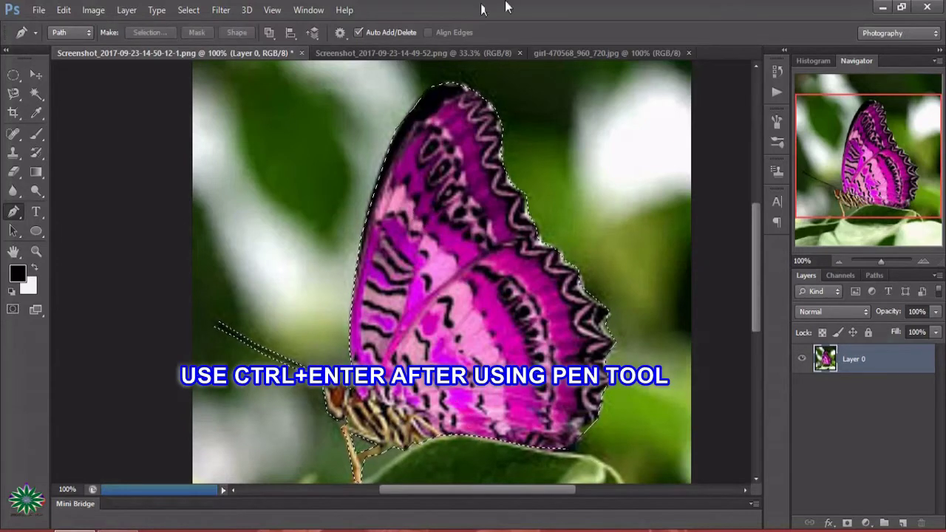
pyautogui.click(408, 54)
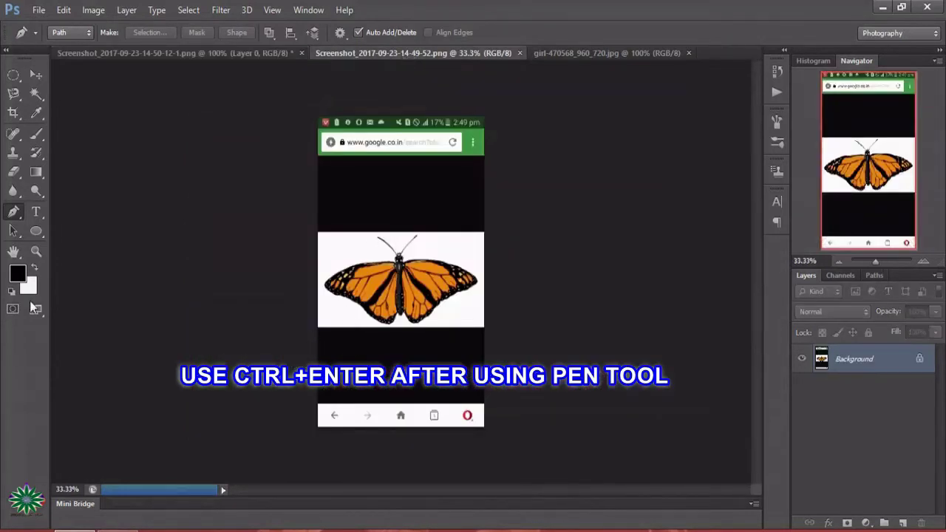
pyautogui.click(35, 251)
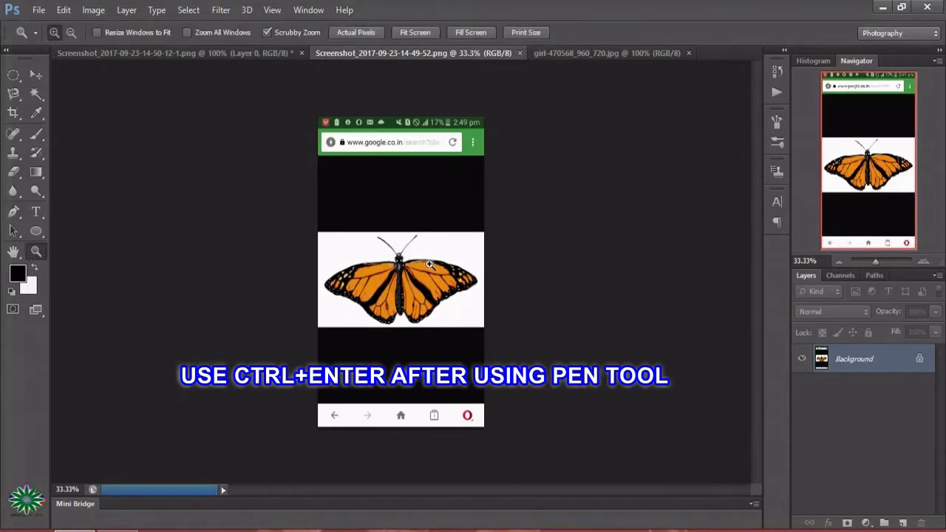
pyautogui.click(429, 263)
pyautogui.click(429, 264)
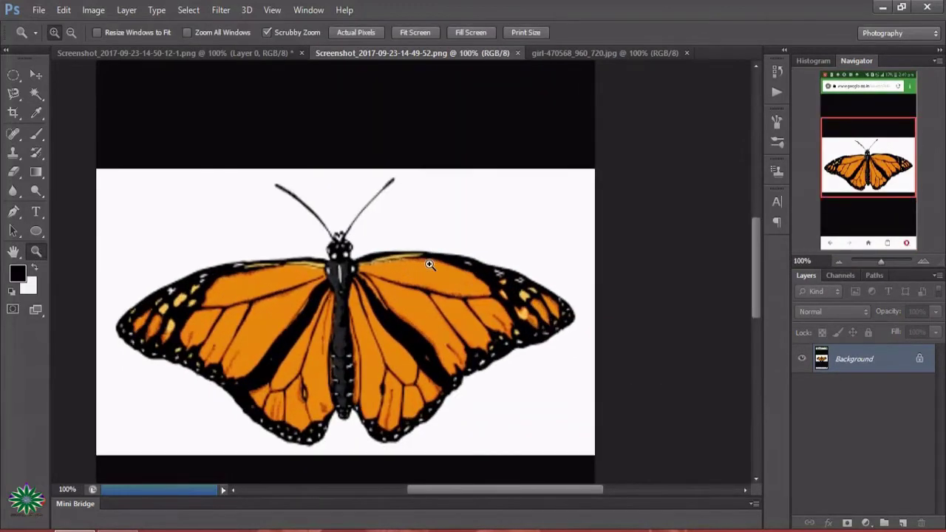
pyautogui.click(429, 263)
pyautogui.moveTo(473, 493); pyautogui.dragTo(427, 492)
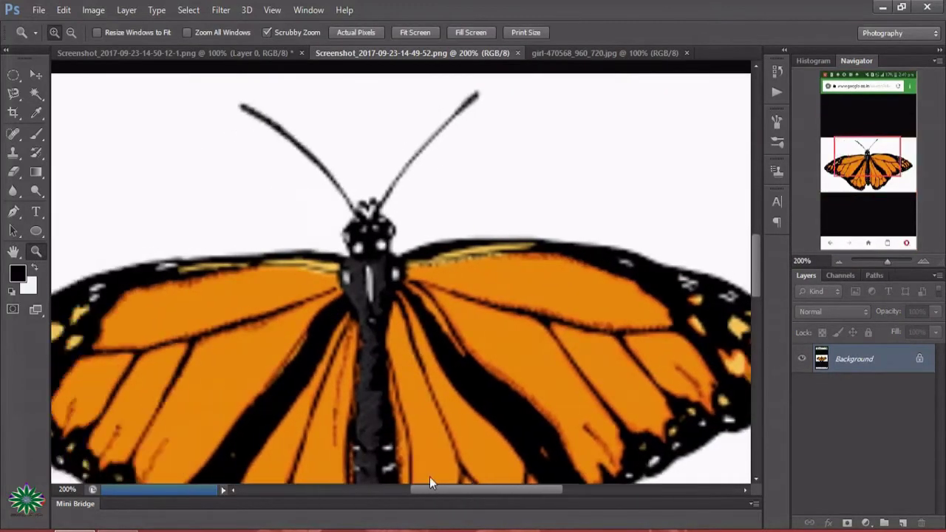
pyautogui.scroll(-3, 544, 359)
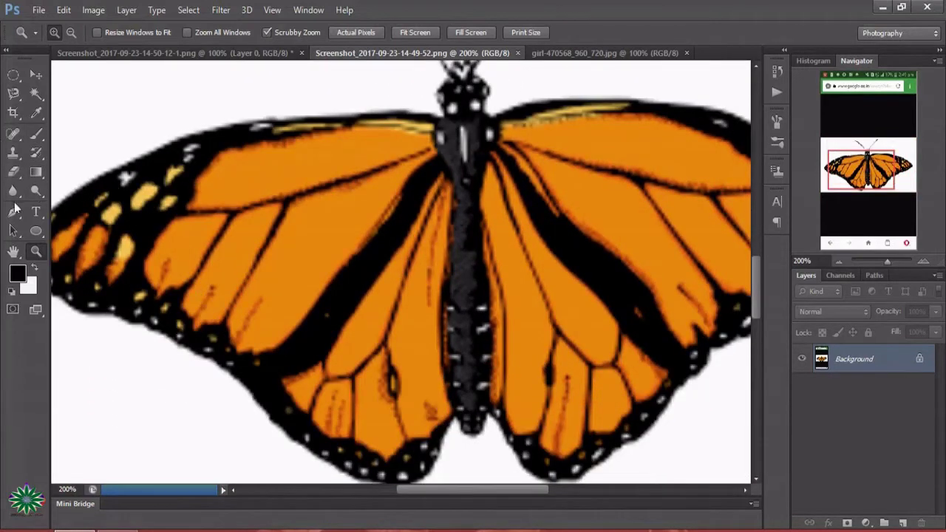
pyautogui.click(13, 211)
# Pen-trace the monarch's lower wing edges along the bottom of the wings.
pyautogui.click(116, 317)
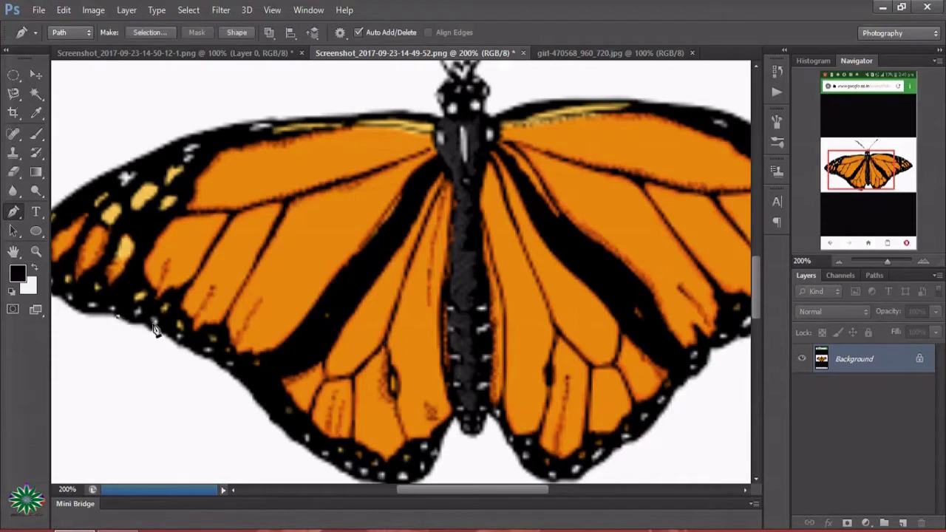
pyautogui.click(176, 344)
pyautogui.click(202, 359)
pyautogui.click(226, 373)
pyautogui.click(254, 397)
pyautogui.click(283, 429)
pyautogui.click(407, 479)
pyautogui.click(455, 420)
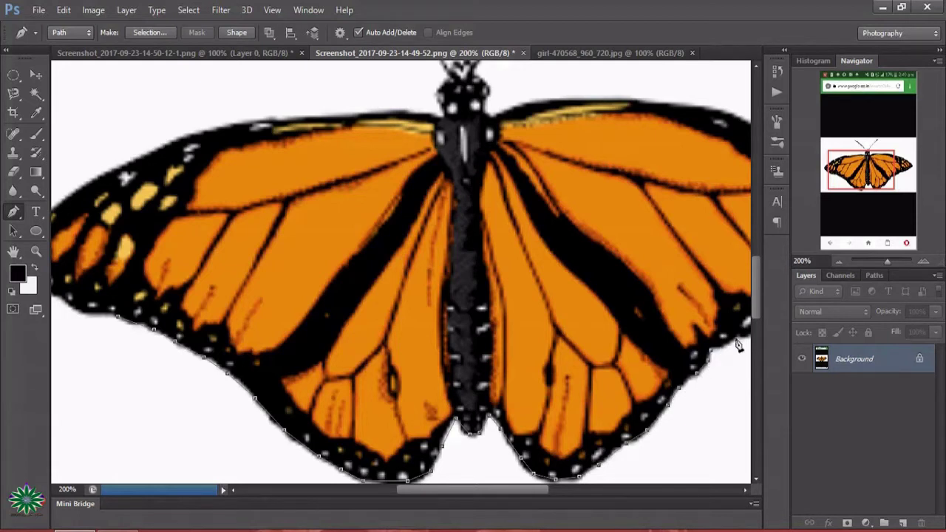
pyautogui.moveTo(488, 490); pyautogui.dragTo(529, 493)
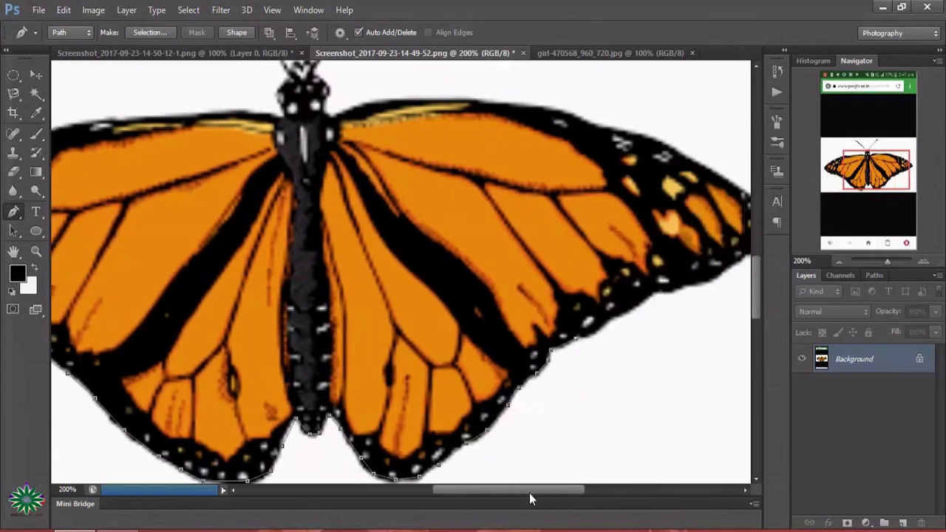
# Continue the path along the right wing edge to the wing tip.
pyautogui.click(626, 313)
pyautogui.click(652, 296)
pyautogui.click(680, 290)
pyautogui.click(715, 279)
pyautogui.click(741, 259)
pyautogui.moveTo(554, 490); pyautogui.dragTo(572, 491)
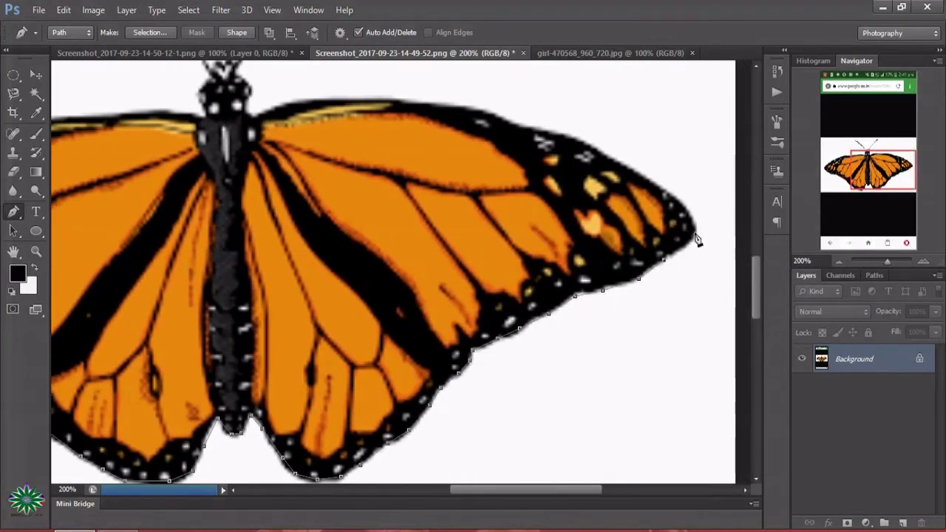
# Trace the right wing's upper edge left to where it meets the body.
pyautogui.click(688, 212)
pyautogui.click(640, 175)
pyautogui.click(579, 141)
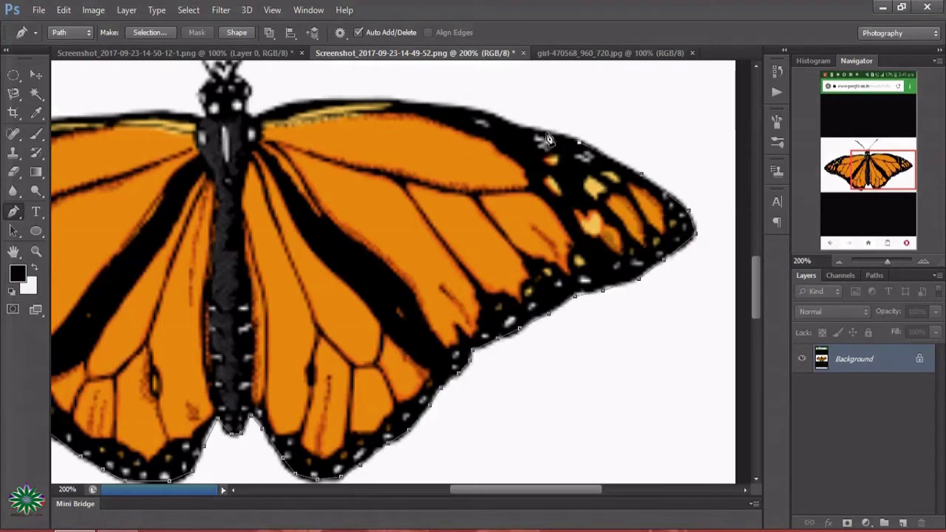
pyautogui.click(547, 133)
pyautogui.click(523, 132)
pyautogui.click(475, 109)
pyautogui.click(435, 103)
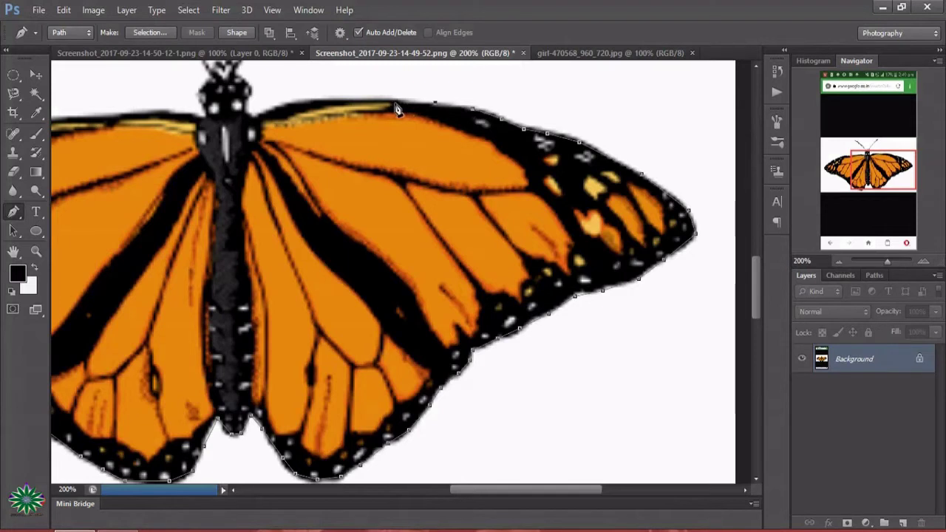
pyautogui.click(393, 102)
pyautogui.click(348, 100)
pyautogui.click(287, 102)
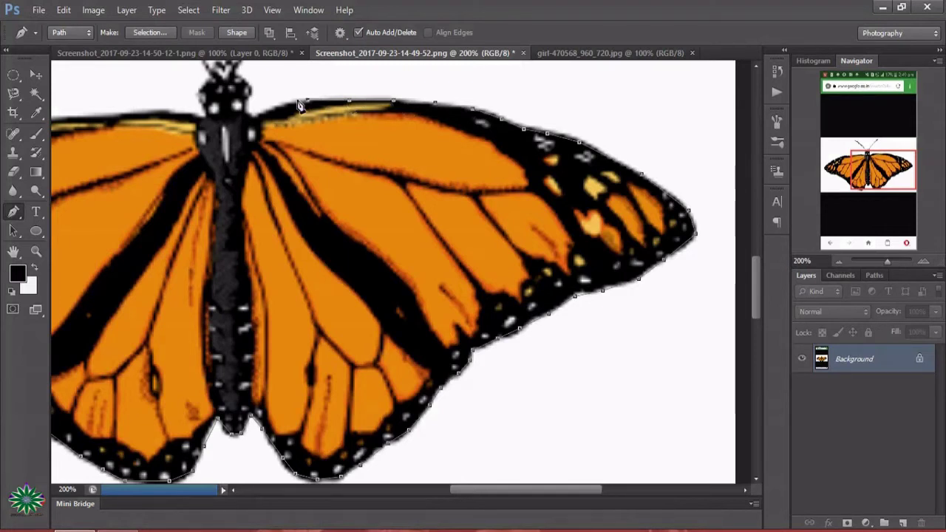
pyautogui.click(262, 117)
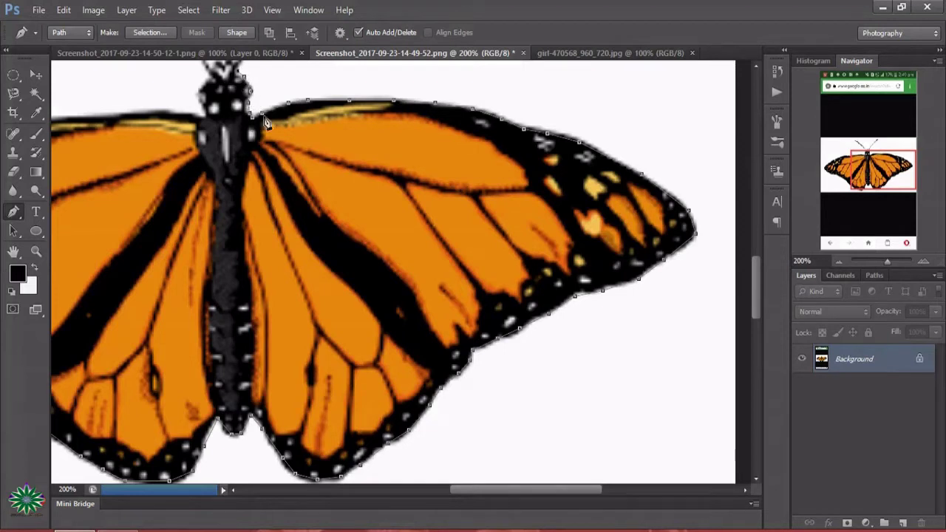
pyautogui.moveTo(751, 295); pyautogui.dragTo(753, 274)
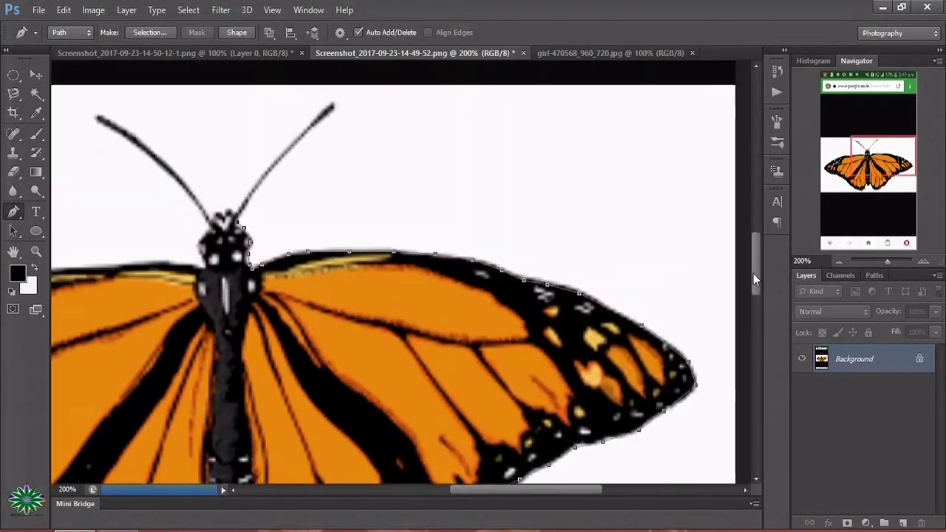
# Outline up and back down the monarch's right antenna.
pyautogui.click(262, 179)
pyautogui.click(288, 159)
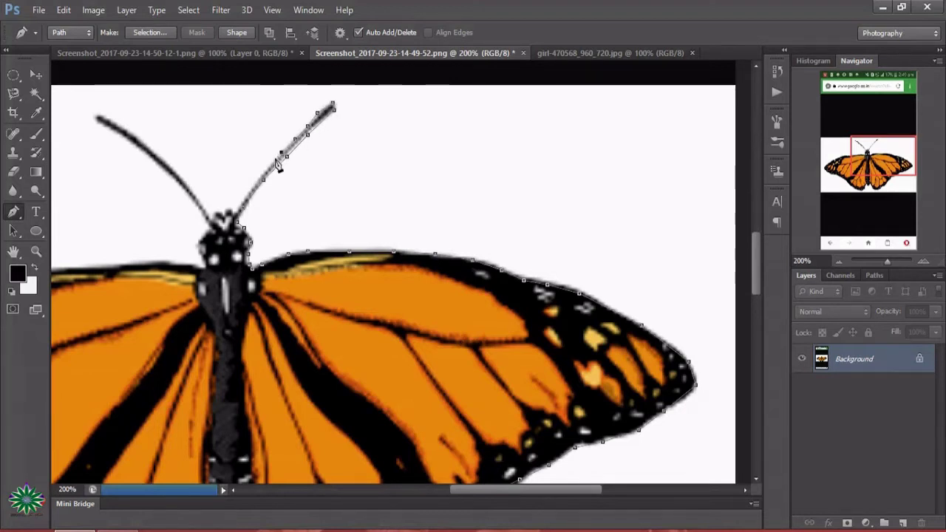
pyautogui.click(240, 208)
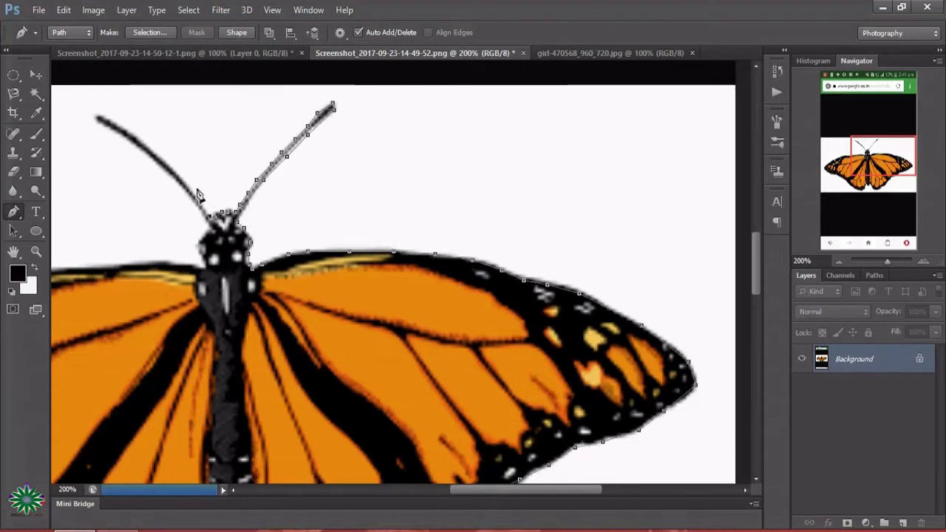
# Trace around the left antenna tip and onto the left wing's top edge.
pyautogui.click(194, 191)
pyautogui.click(177, 172)
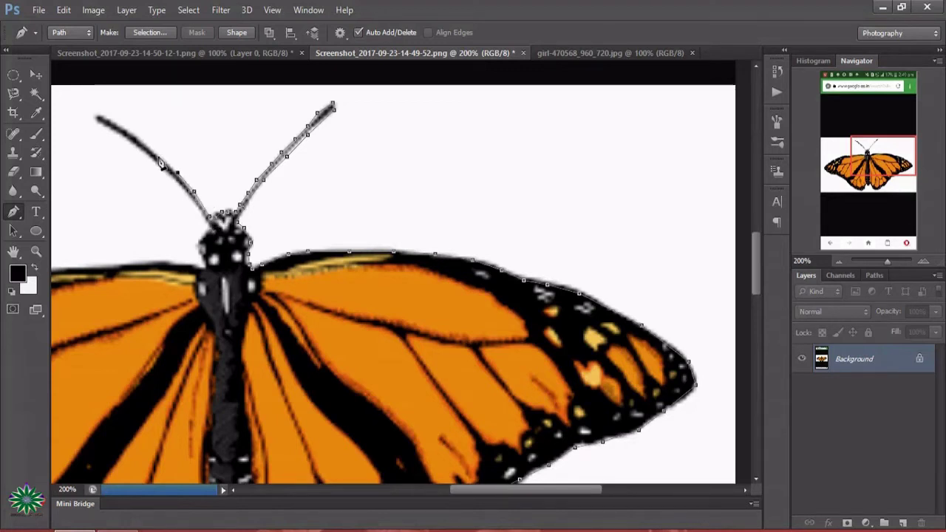
pyautogui.click(158, 157)
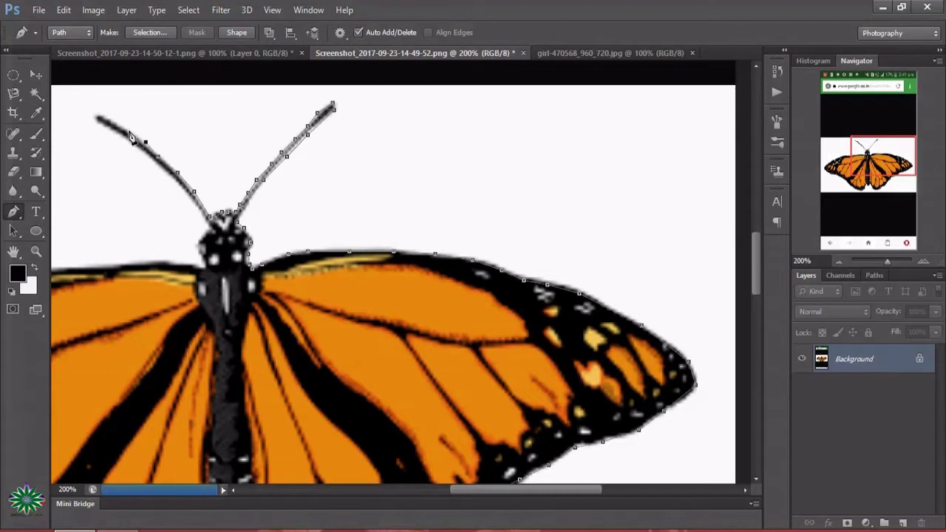
pyautogui.click(128, 132)
pyautogui.click(97, 123)
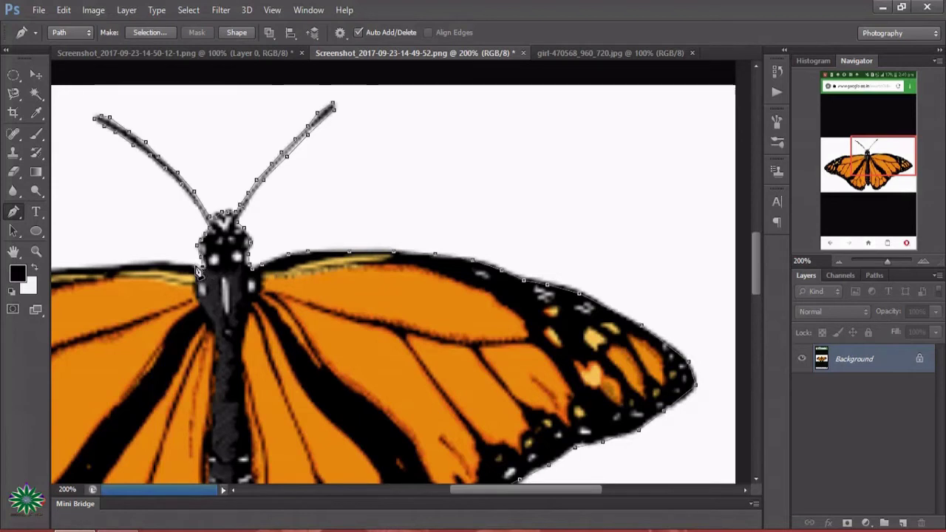
pyautogui.click(141, 262)
pyautogui.click(96, 264)
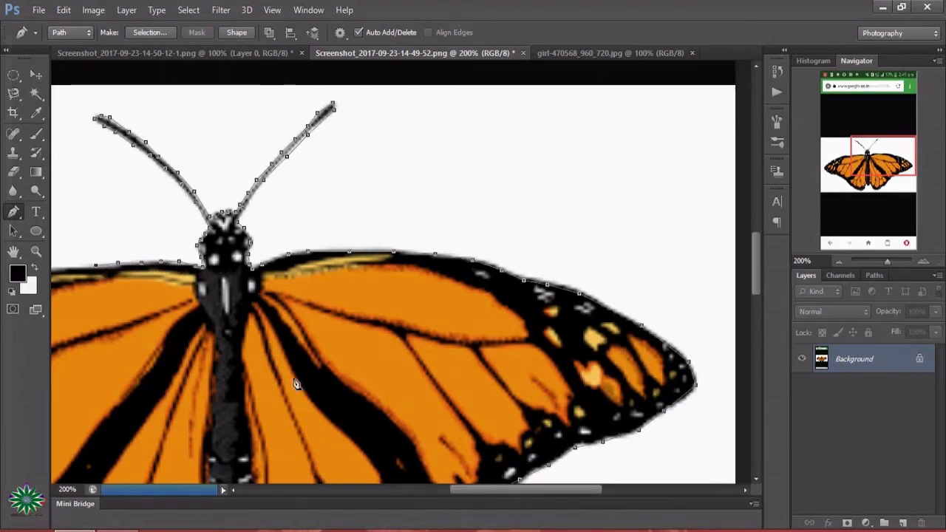
# Close the monarch path around the left wing and load it as a selection.
pyautogui.moveTo(509, 489); pyautogui.dragTo(442, 490)
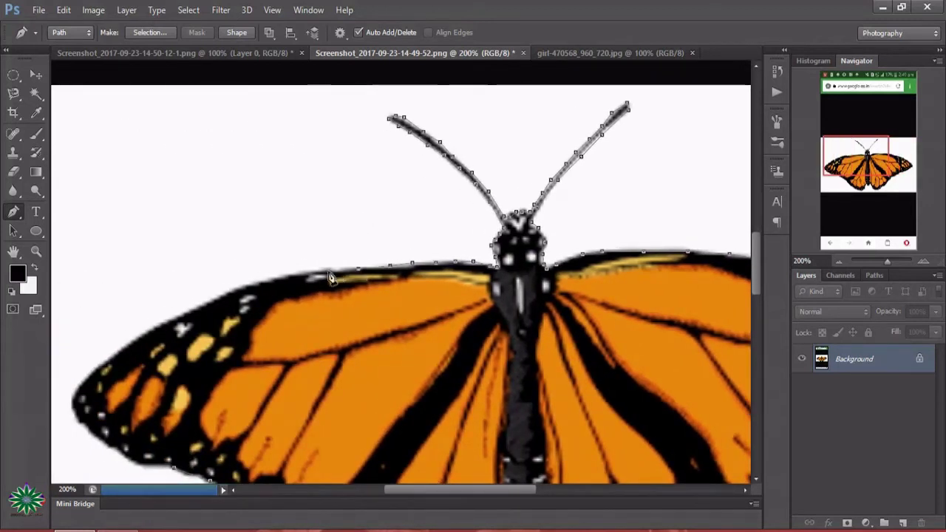
pyautogui.click(260, 279)
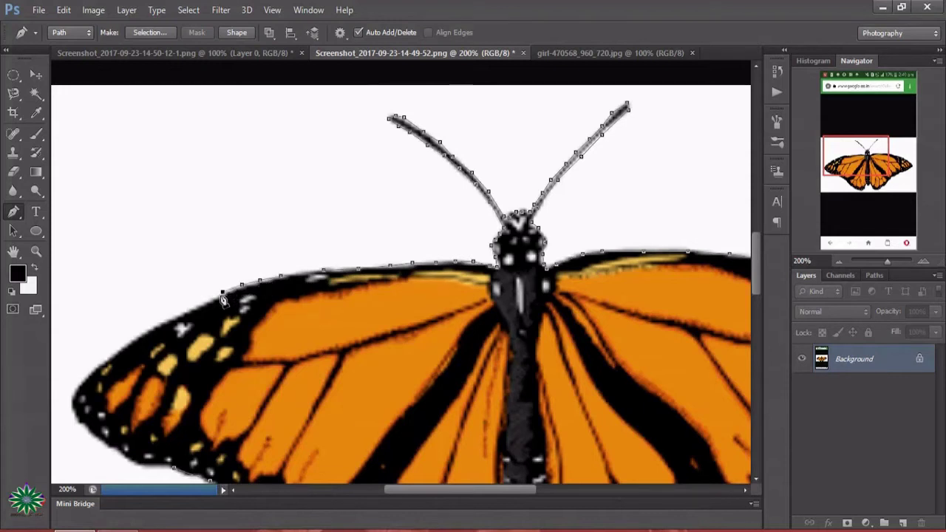
pyautogui.click(222, 291)
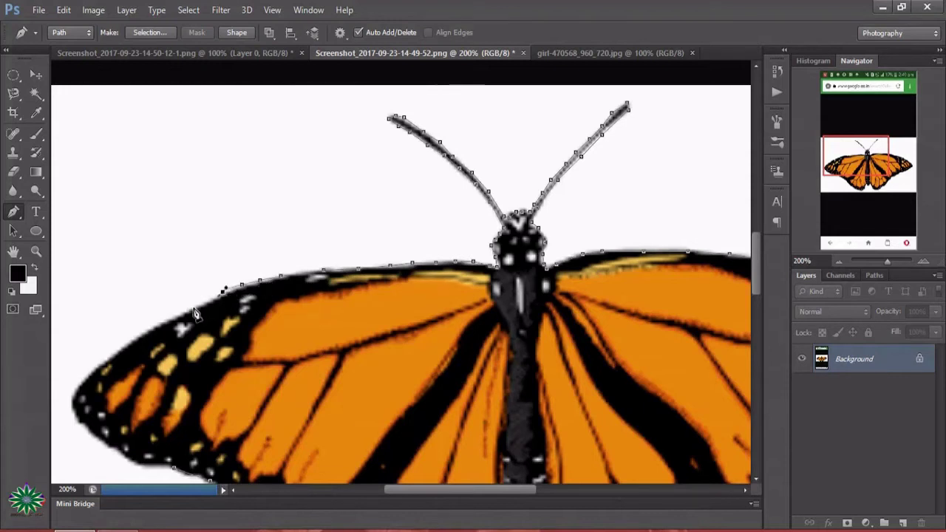
pyautogui.click(149, 327)
pyautogui.click(128, 345)
pyautogui.click(102, 362)
pyautogui.click(84, 382)
pyautogui.click(74, 403)
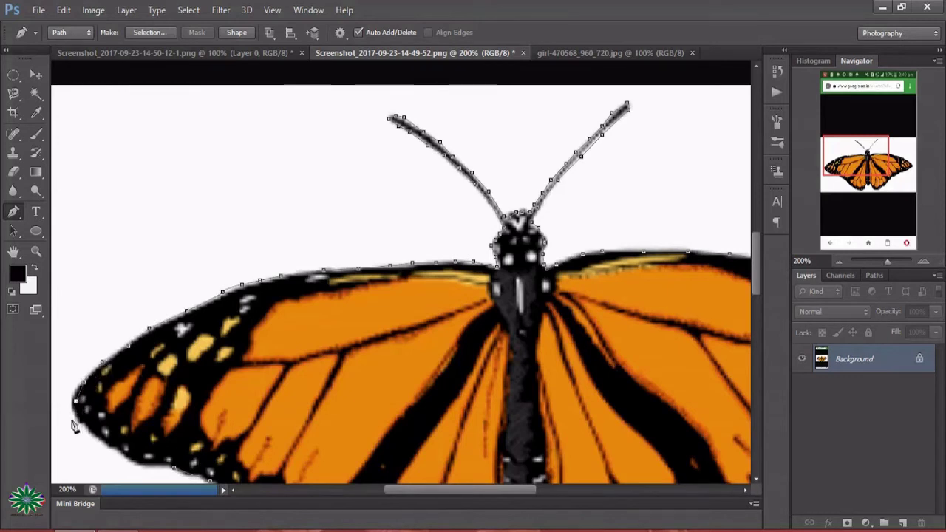
pyautogui.click(79, 420)
pyautogui.click(97, 437)
pyautogui.click(133, 462)
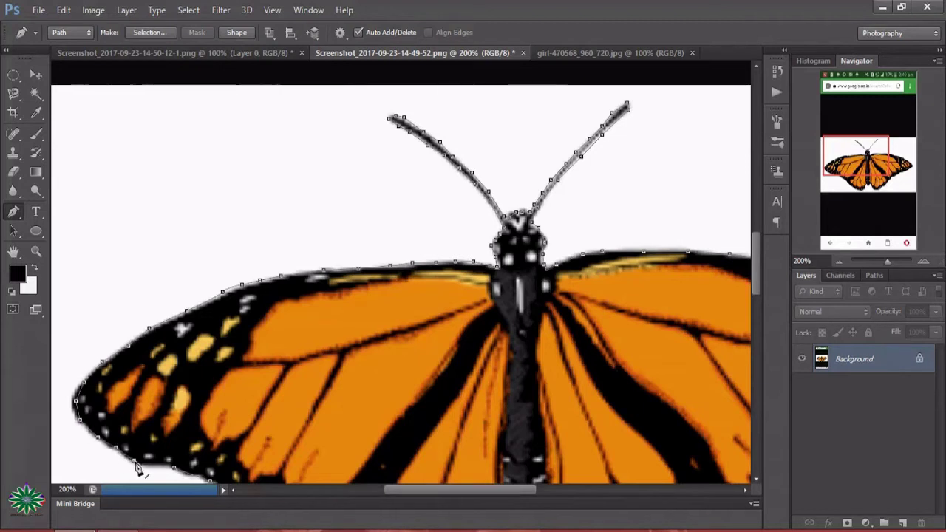
pyautogui.click(158, 466)
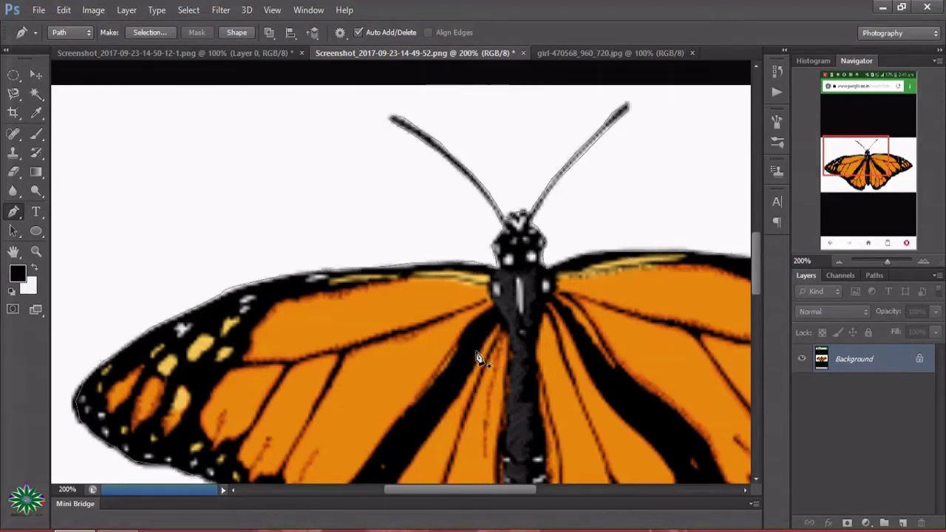
pyautogui.hotkey('ctrl', 'Return')
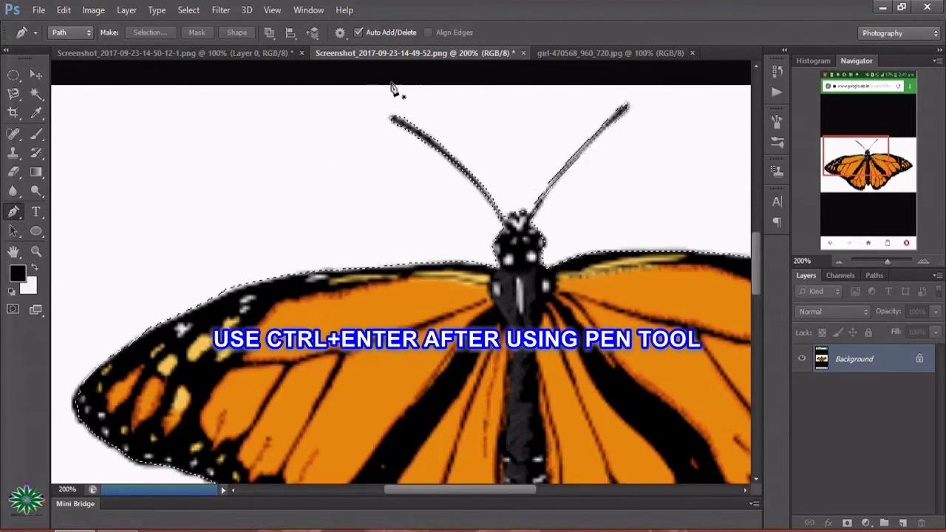
# Zoom out to view the whole monarch and pink butterfly images.
pyautogui.click(35, 252)
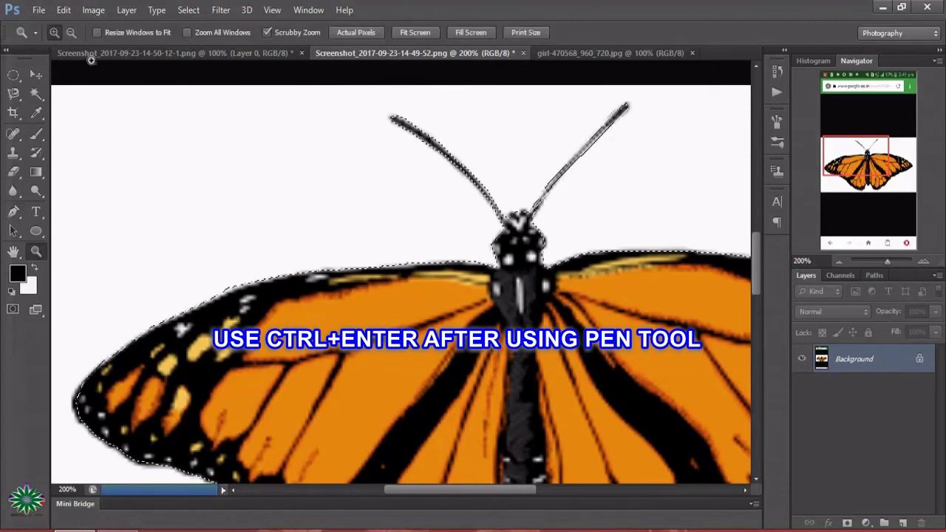
pyautogui.click(71, 31)
pyautogui.click(405, 222)
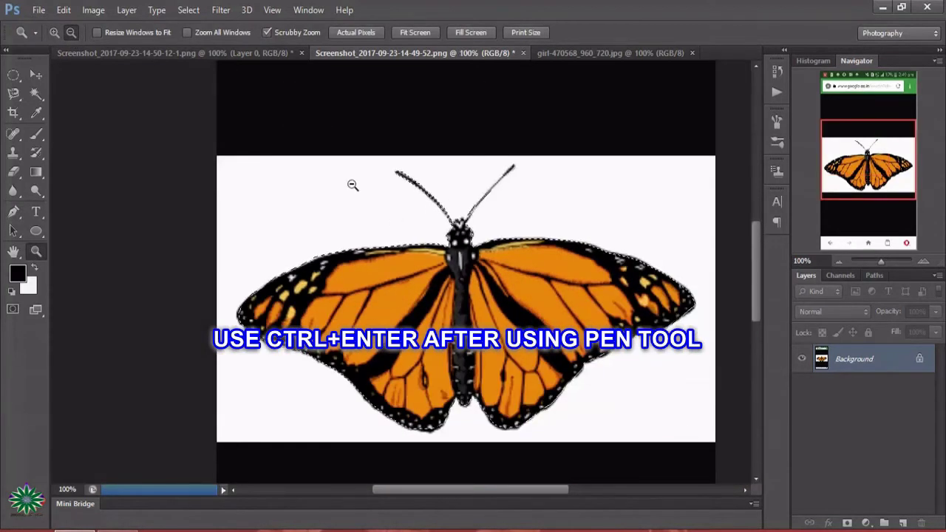
pyautogui.click(222, 51)
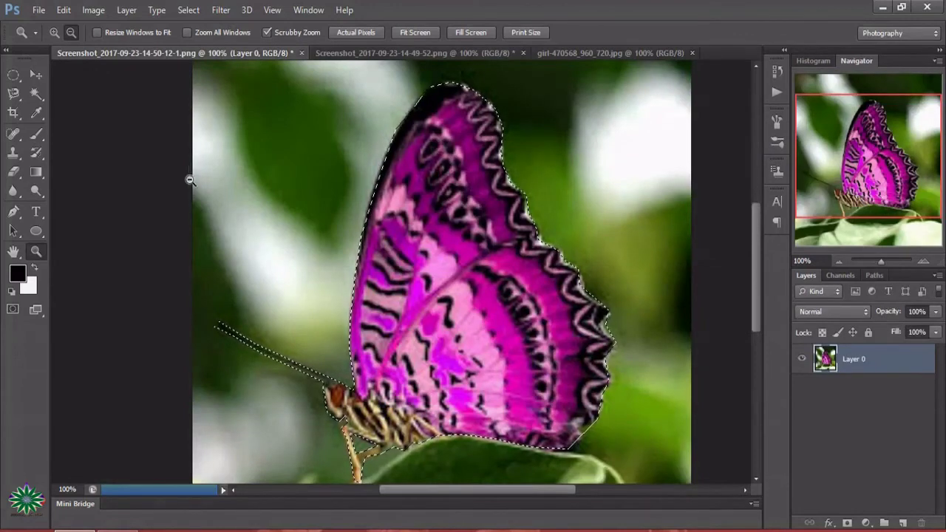
pyautogui.click(480, 198)
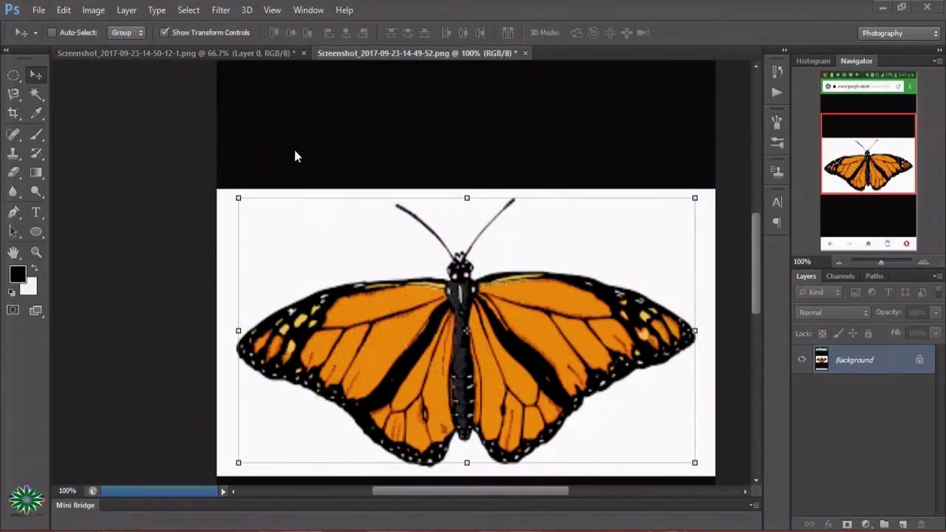
pyautogui.click(226, 52)
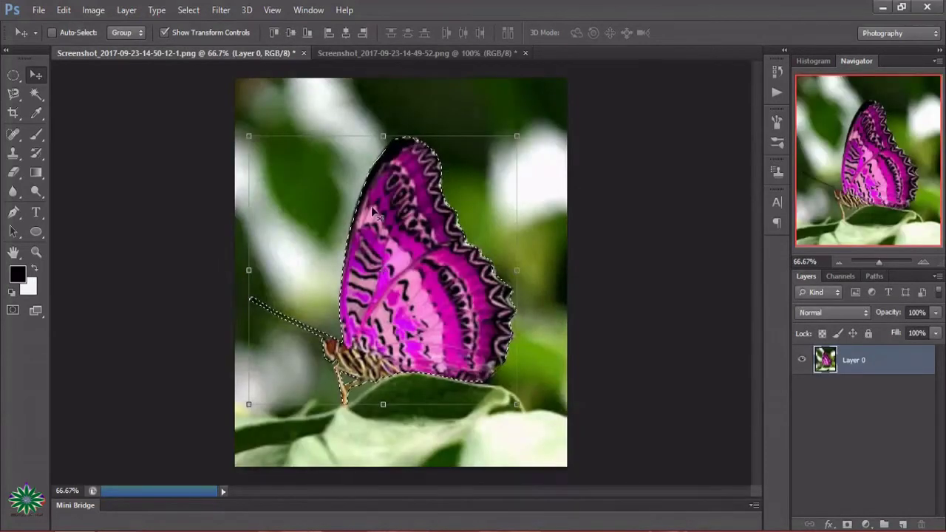
pyautogui.click(359, 53)
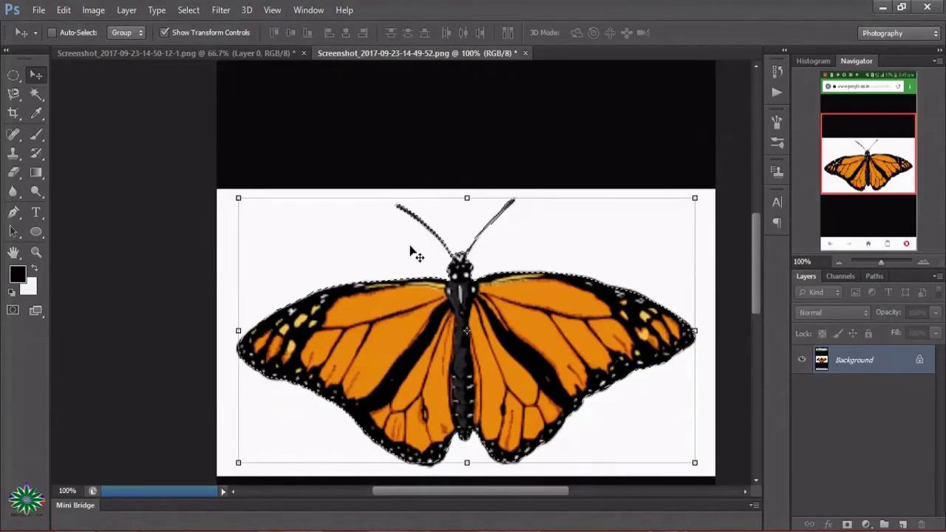
pyautogui.click(37, 10)
# Open portrait-2164022_960_720.jpg from the photo folder on the G: drive.
pyautogui.click(53, 41)
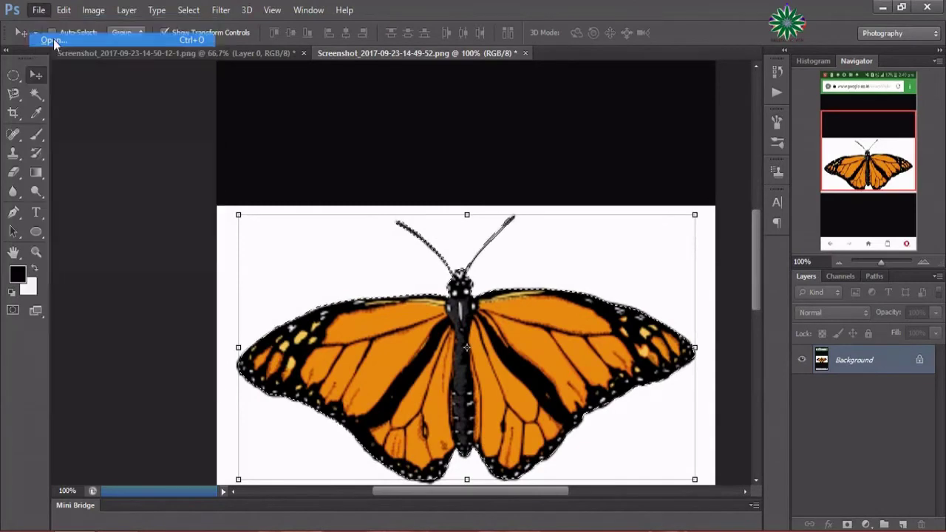
pyautogui.click(311, 238)
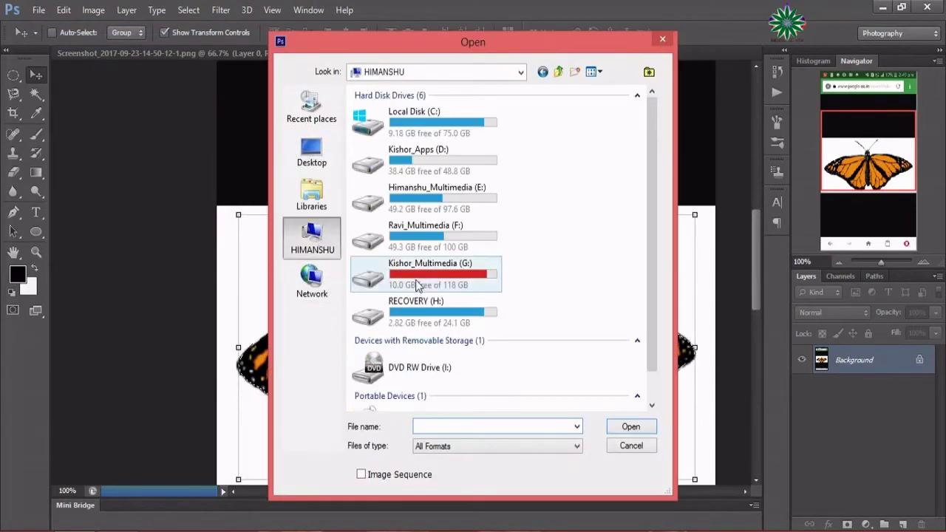
pyautogui.doubleClick(422, 279)
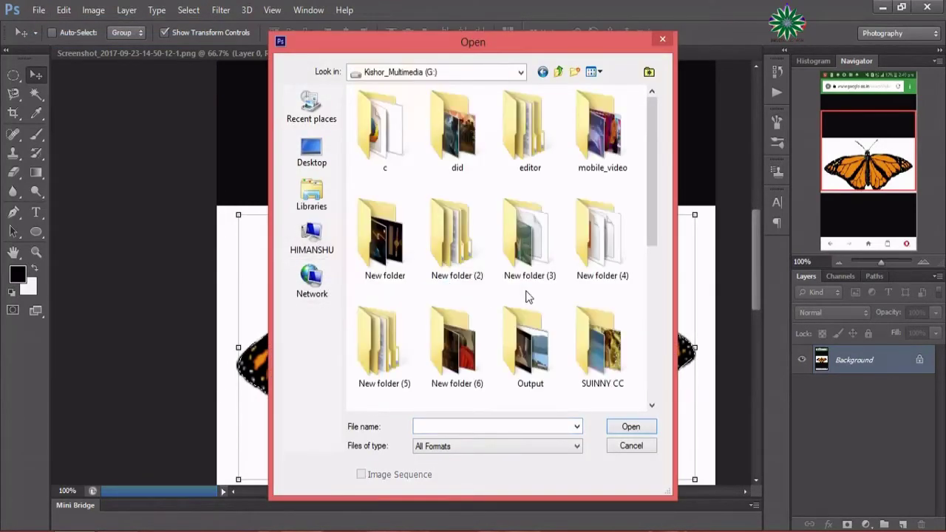
pyautogui.doubleClick(600, 346)
pyautogui.scroll(-1, 665, 162)
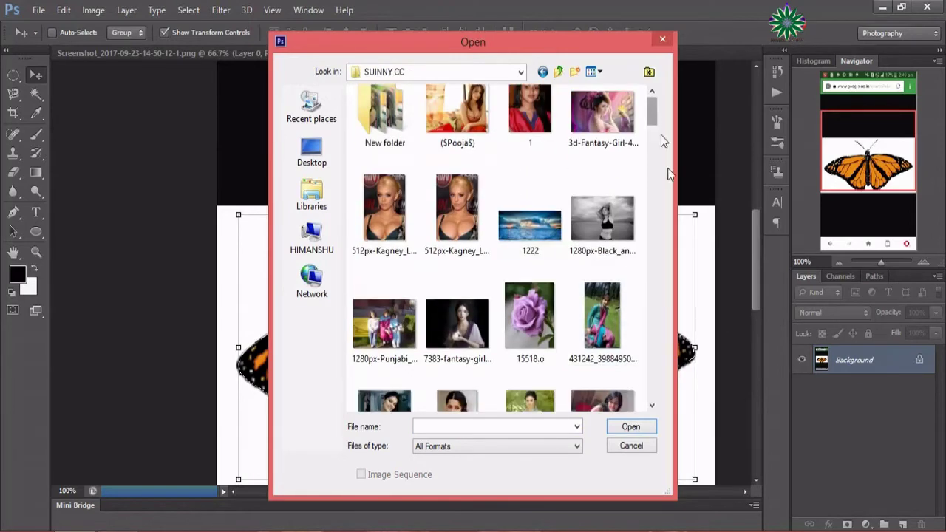
pyautogui.scroll(-5, 667, 173)
pyautogui.scroll(-5, 667, 174)
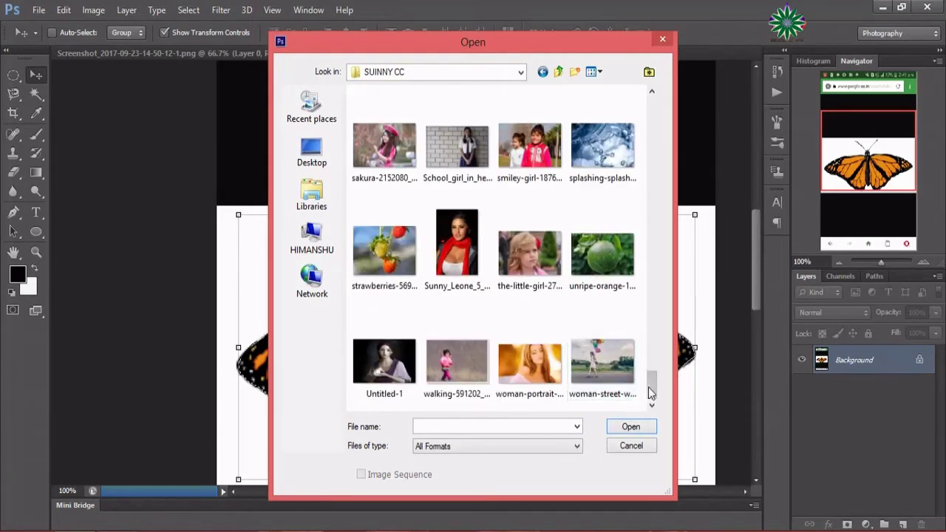
pyautogui.moveTo(651, 394); pyautogui.dragTo(656, 373)
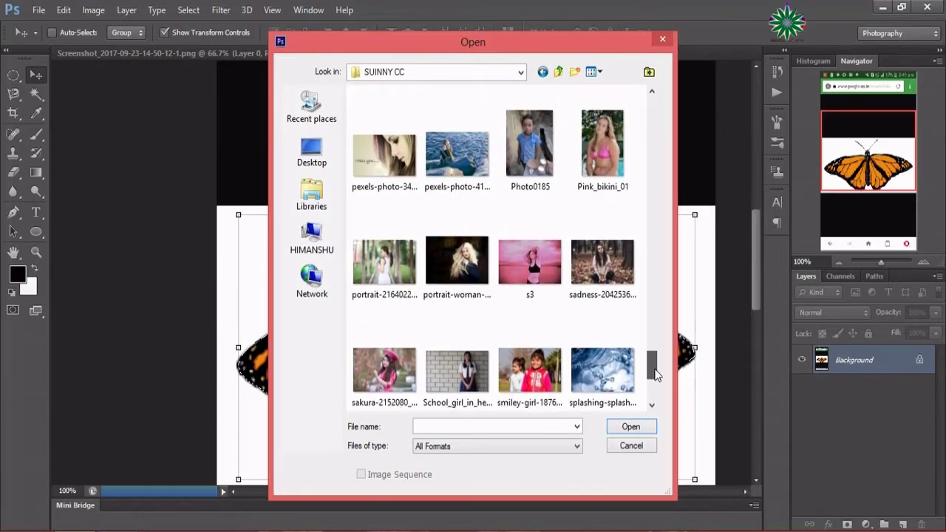
pyautogui.doubleClick(384, 266)
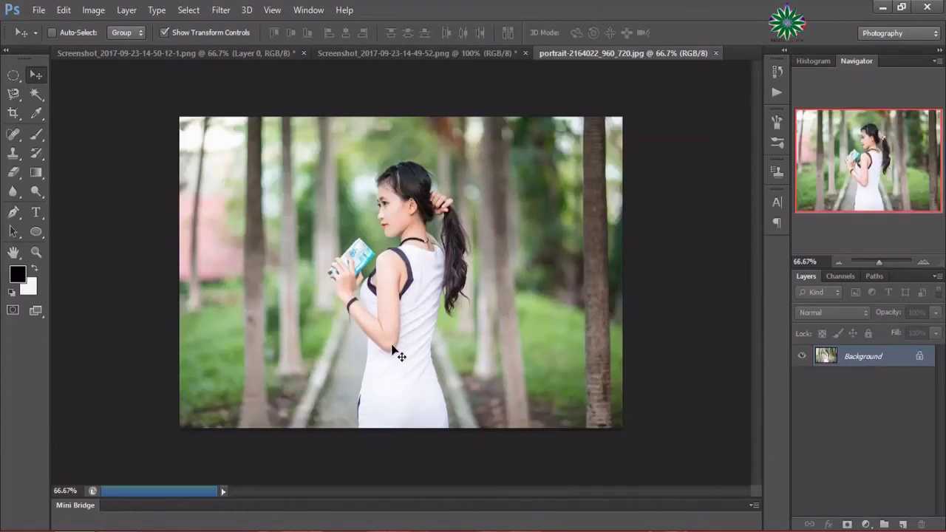
# Inspect the park portrait at 100%, then return to the pink butterfly screenshot.
pyautogui.click(42, 254)
pyautogui.click(439, 341)
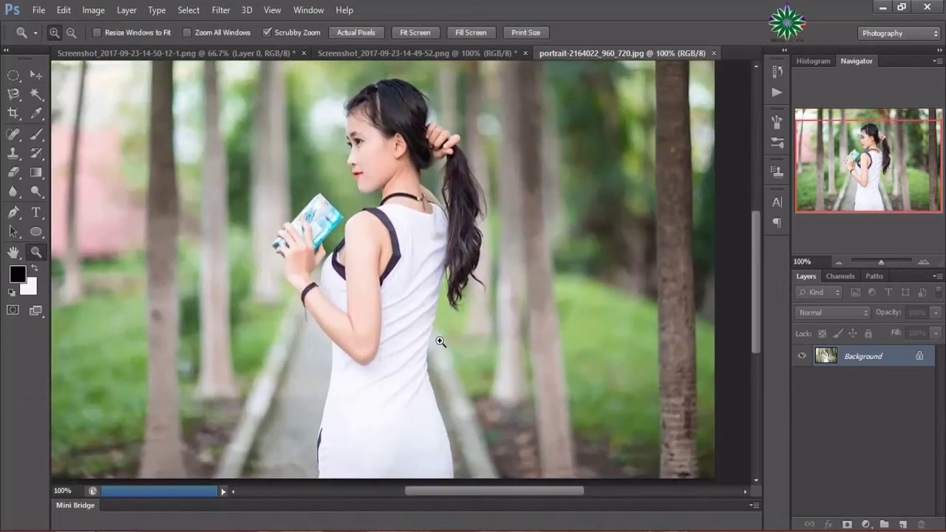
pyautogui.scroll(-1, 439, 344)
pyautogui.moveTo(433, 492); pyautogui.dragTo(416, 492)
pyautogui.scroll(1, 563, 355)
pyautogui.scroll(2, 563, 355)
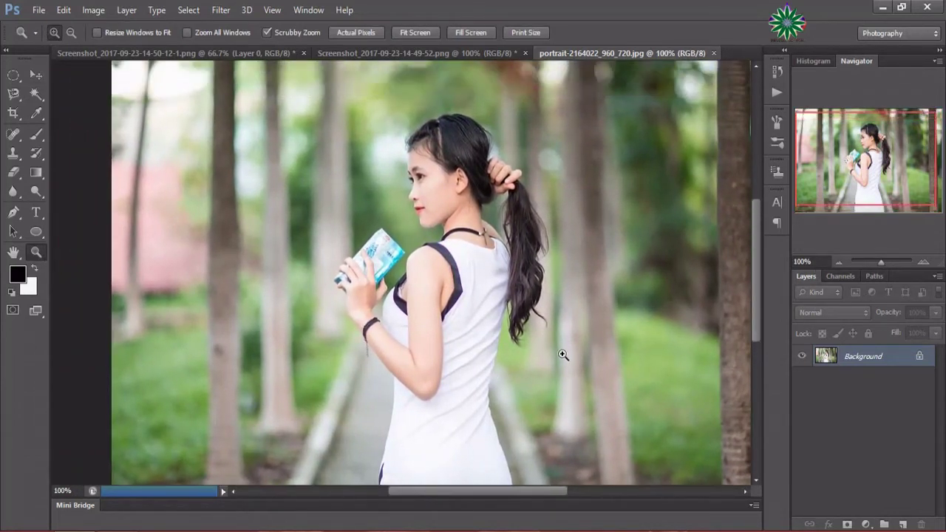
pyautogui.scroll(1, 562, 355)
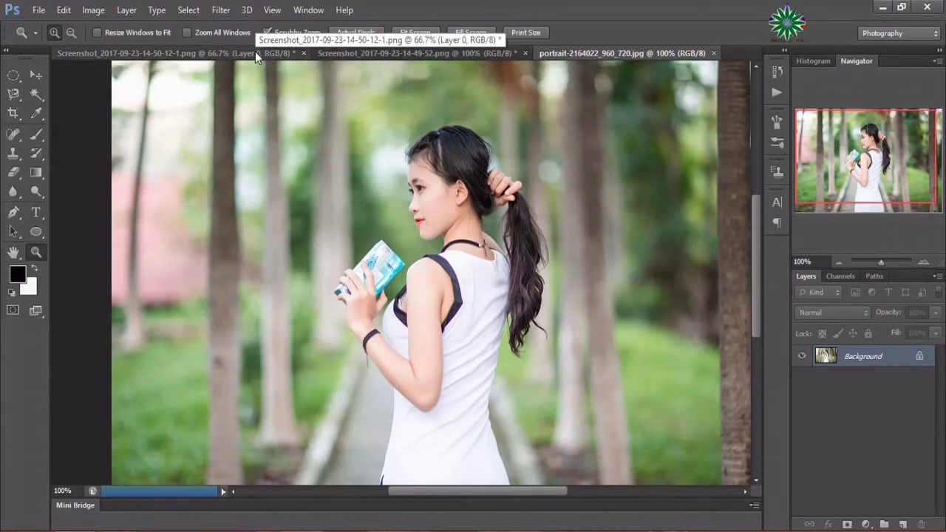
pyautogui.click(255, 52)
# Drag the pink butterfly into the park photo as Layer 1 and scale it down small.
pyautogui.click(35, 75)
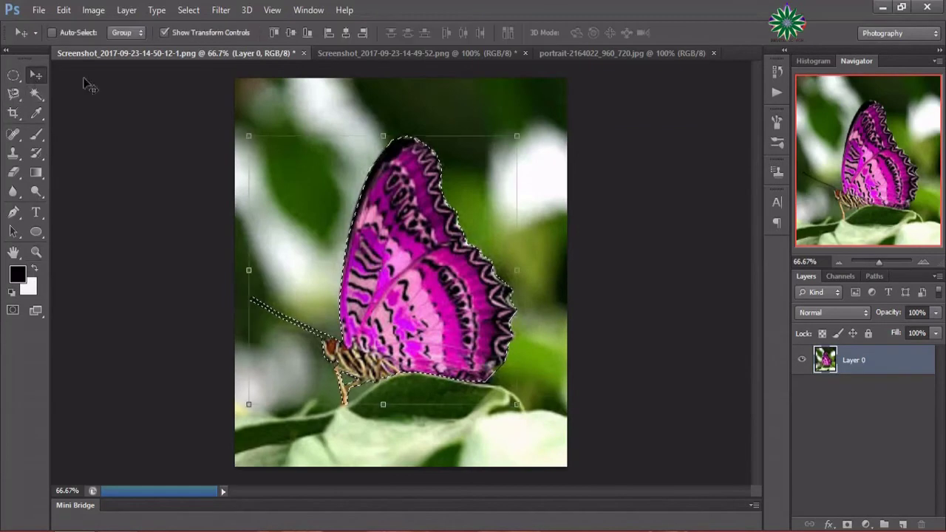
pyautogui.moveTo(414, 222)
pyautogui.mouseDown()
pyautogui.moveTo(581, 53)
pyautogui.moveTo(290, 278)
pyautogui.mouseUp()
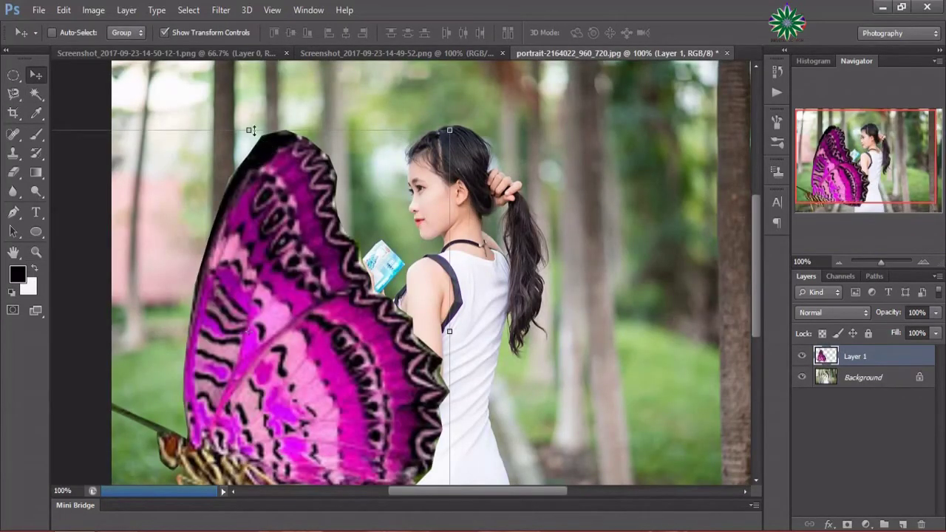
pyautogui.moveTo(252, 130); pyautogui.dragTo(343, 354)
pyautogui.moveTo(343, 403)
pyautogui.mouseDown()
pyautogui.moveTo(615, 235)
pyautogui.moveTo(500, 207)
pyautogui.mouseUp()
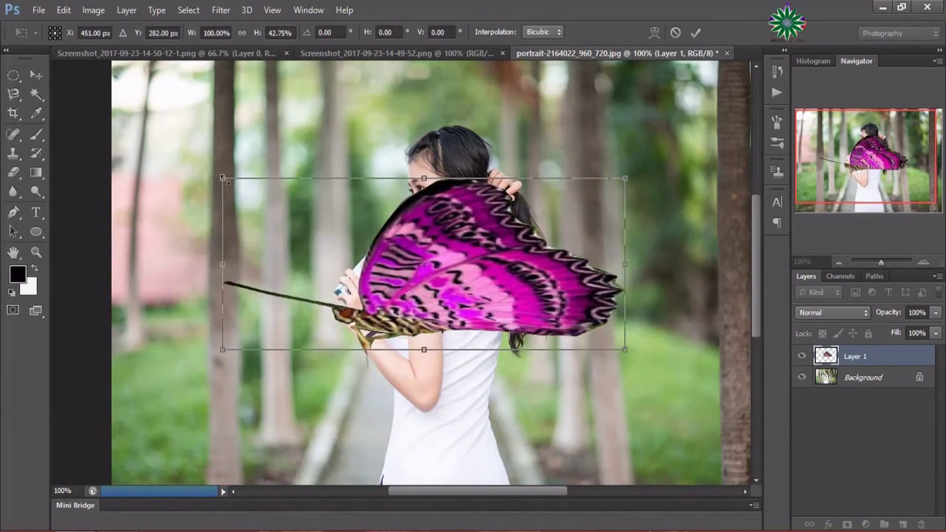
pyautogui.moveTo(225, 180)
pyautogui.mouseDown()
pyautogui.moveTo(580, 310)
pyautogui.moveTo(582, 320)
pyautogui.moveTo(570, 296)
pyautogui.mouseUp()
pyautogui.moveTo(634, 325); pyautogui.dragTo(639, 325)
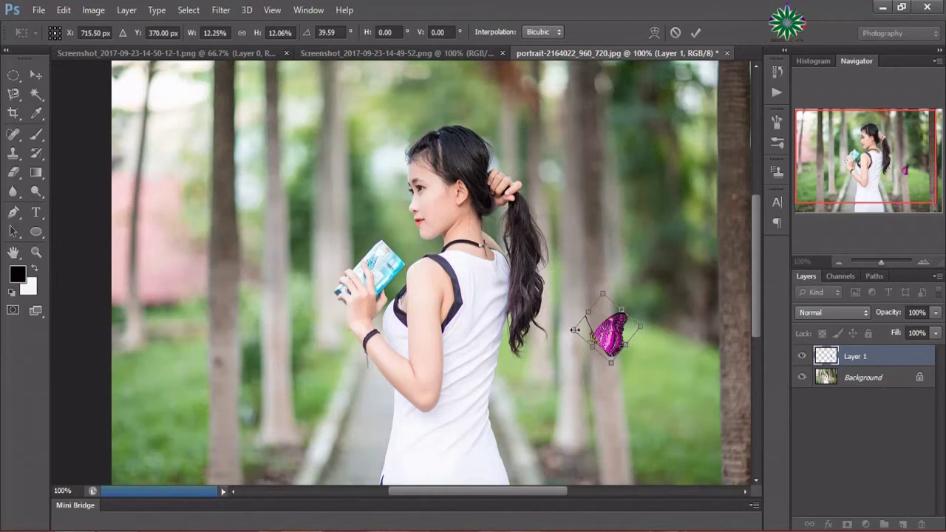
pyautogui.moveTo(575, 329); pyautogui.dragTo(574, 333)
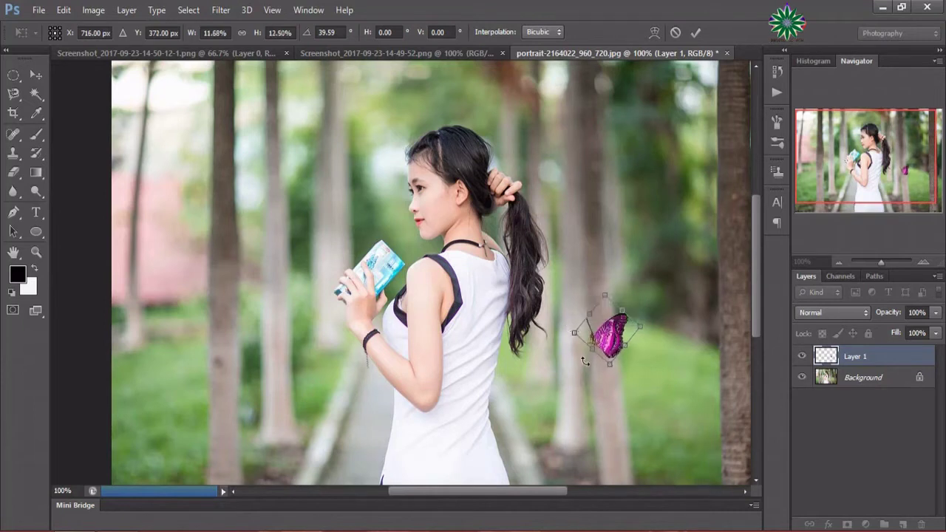
pyautogui.click(694, 33)
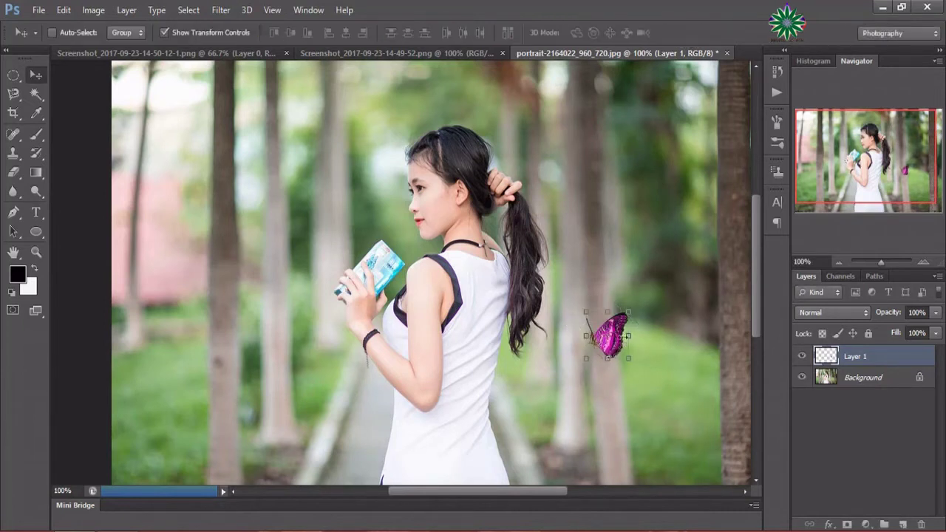
# Move the butterfly to the photo's left edge among the trees.
pyautogui.hotkey('ctrl', 't')
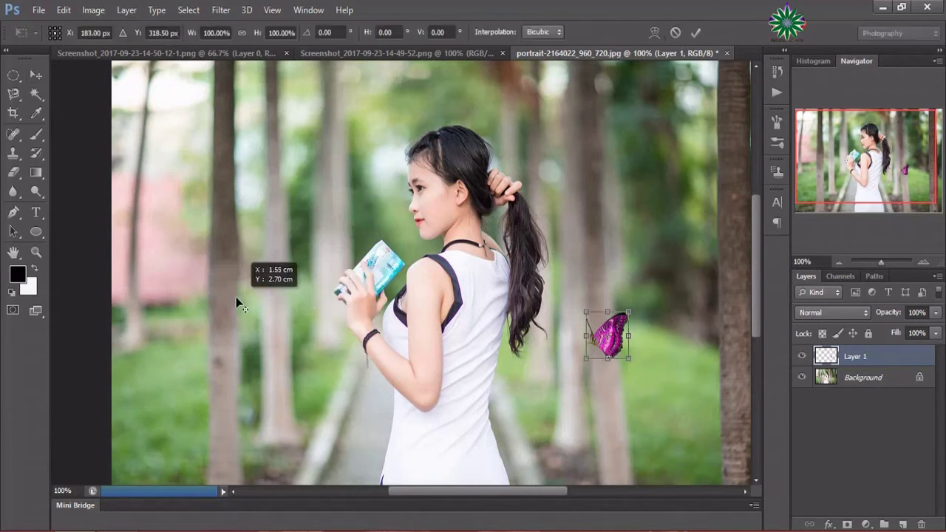
pyautogui.moveTo(606, 341)
pyautogui.mouseDown()
pyautogui.moveTo(137, 293)
pyautogui.moveTo(145, 207)
pyautogui.mouseUp()
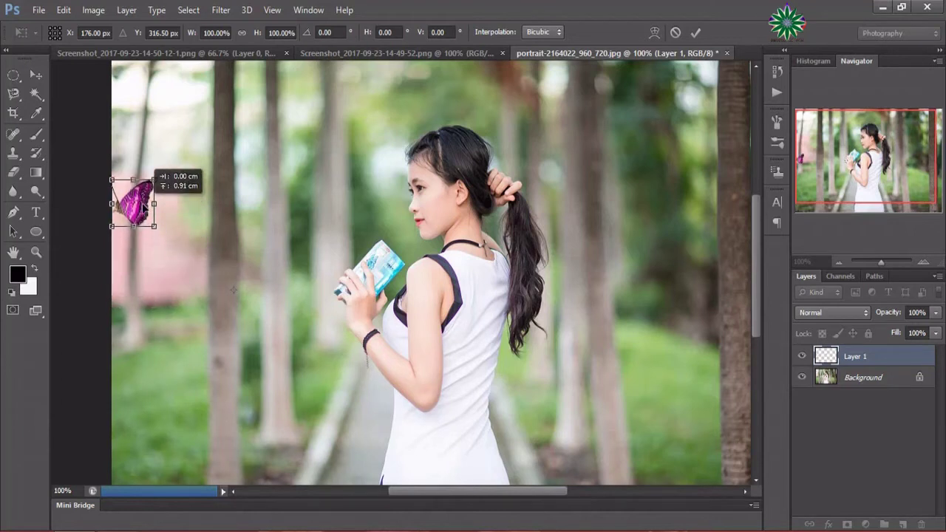
pyautogui.moveTo(145, 206)
pyautogui.mouseDown()
pyautogui.moveTo(141, 232)
pyautogui.moveTo(156, 237)
pyautogui.mouseUp()
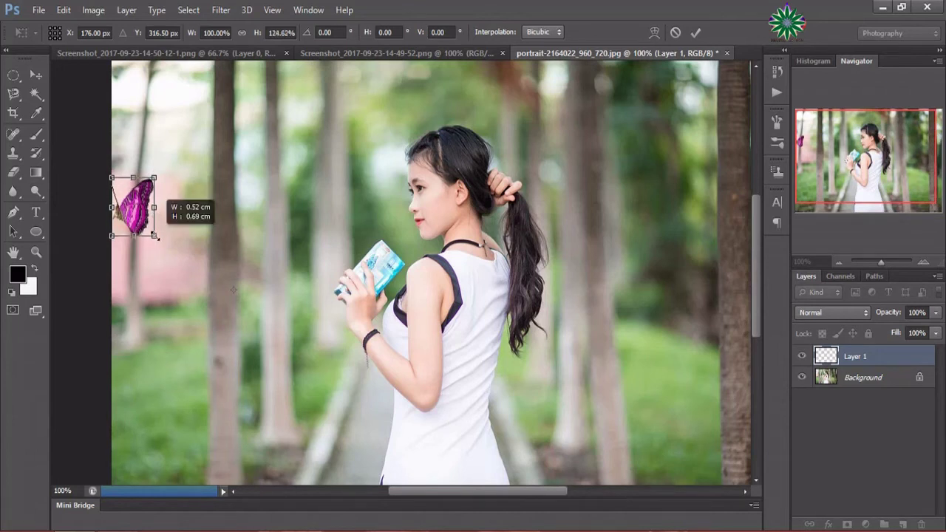
pyautogui.click(696, 33)
pyautogui.click(93, 10)
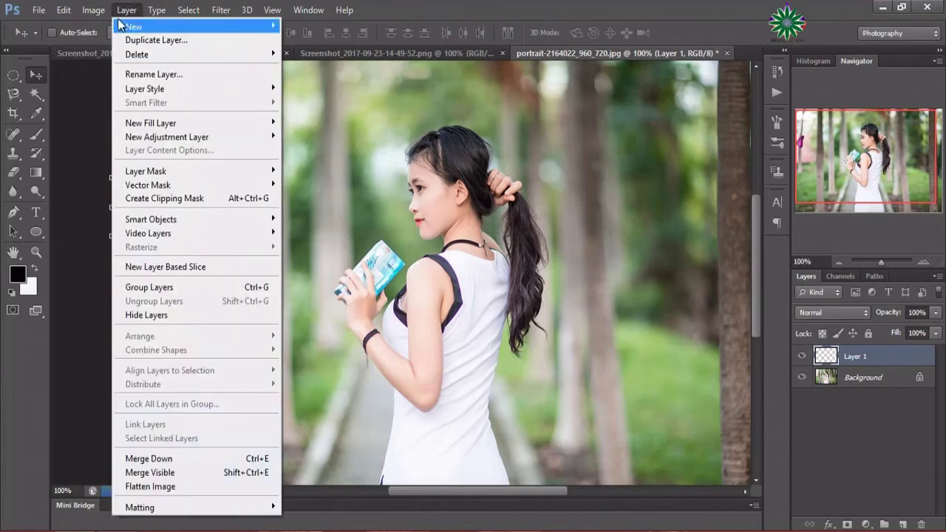
pyautogui.moveTo(114, 46)
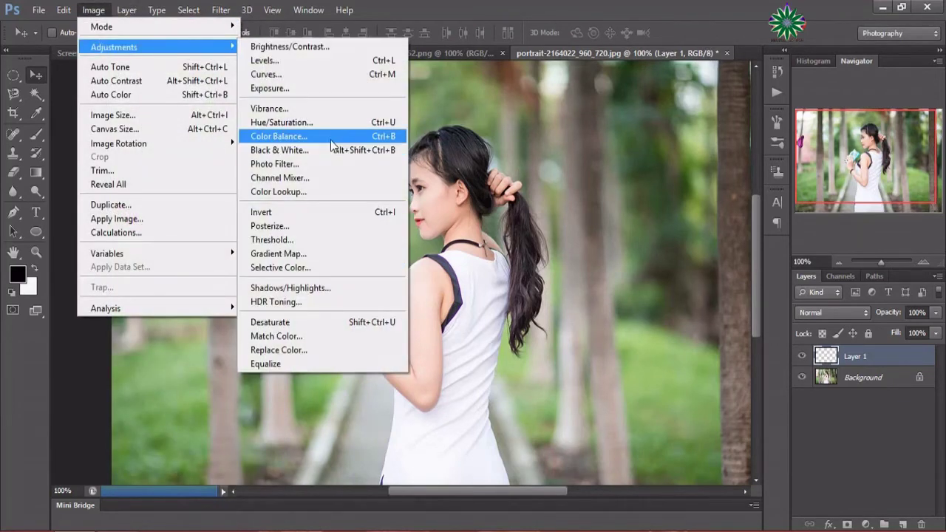
# Recolour the pink butterfly green with Hue/Saturation at Hue +150, Saturation +4, Lightness -10.
pyautogui.click(326, 123)
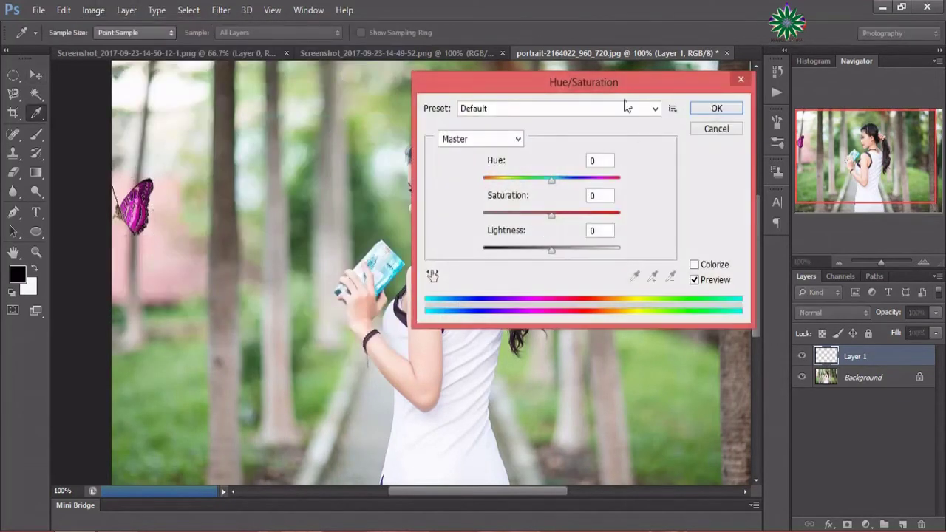
pyautogui.moveTo(591, 82); pyautogui.dragTo(730, 97)
pyautogui.moveTo(698, 196); pyautogui.dragTo(669, 200)
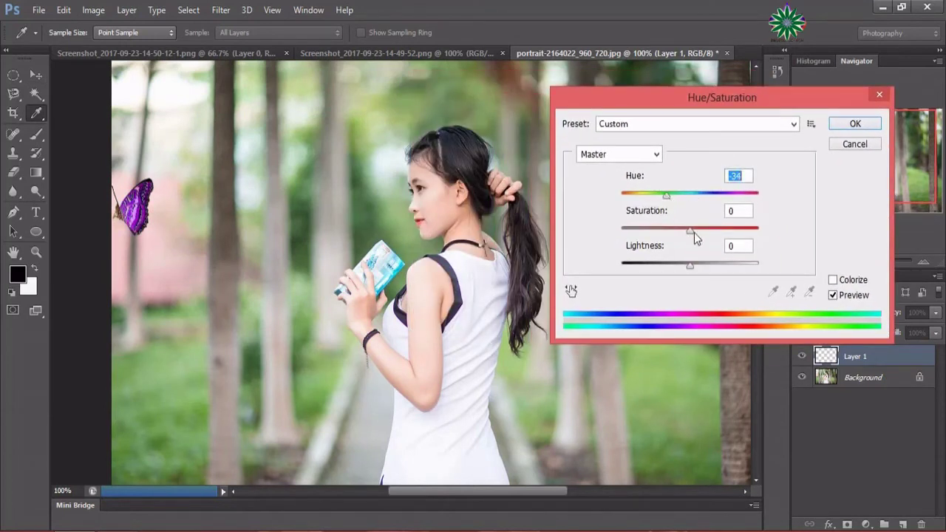
pyautogui.moveTo(691, 231)
pyautogui.mouseDown()
pyautogui.moveTo(742, 232)
pyautogui.moveTo(688, 231)
pyautogui.mouseUp()
pyautogui.moveTo(666, 197)
pyautogui.mouseDown()
pyautogui.moveTo(761, 215)
pyautogui.moveTo(743, 211)
pyautogui.moveTo(752, 208)
pyautogui.mouseUp()
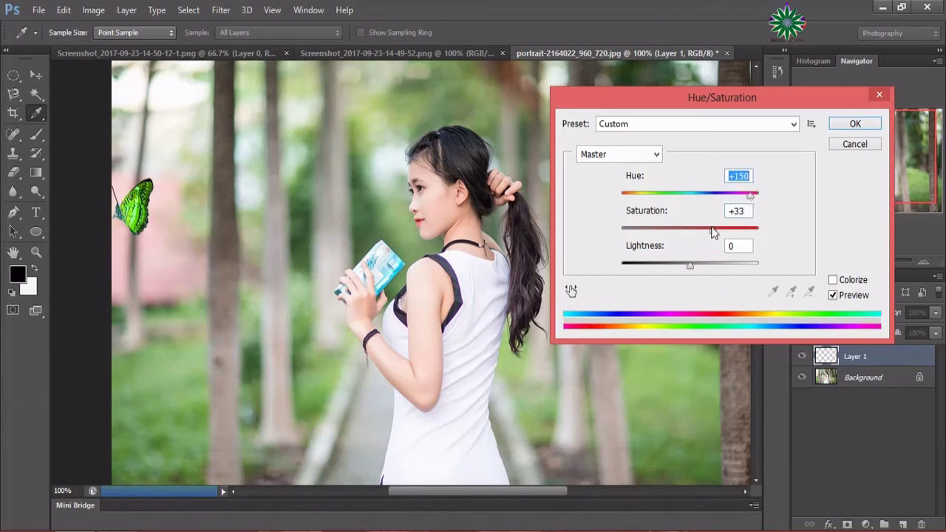
pyautogui.moveTo(713, 232); pyautogui.dragTo(734, 240)
pyautogui.moveTo(789, 248)
pyautogui.mouseDown()
pyautogui.moveTo(698, 246)
pyautogui.moveTo(671, 264)
pyautogui.moveTo(708, 257)
pyautogui.moveTo(677, 247)
pyautogui.mouseUp()
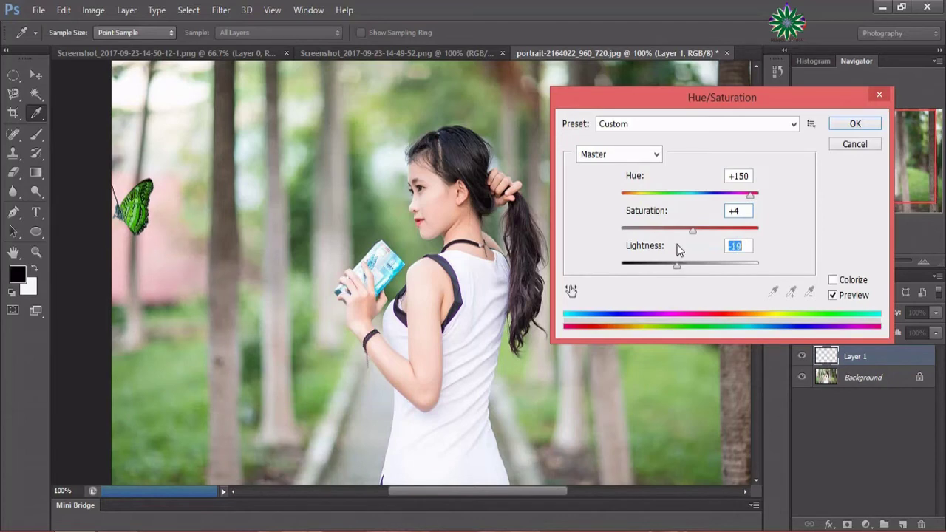
pyautogui.click(855, 124)
pyautogui.click(93, 9)
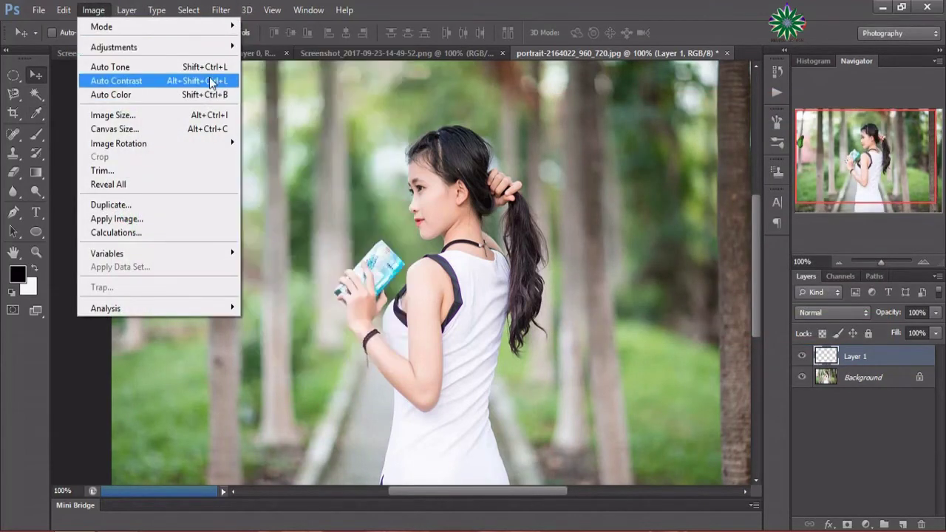
pyautogui.moveTo(114, 47)
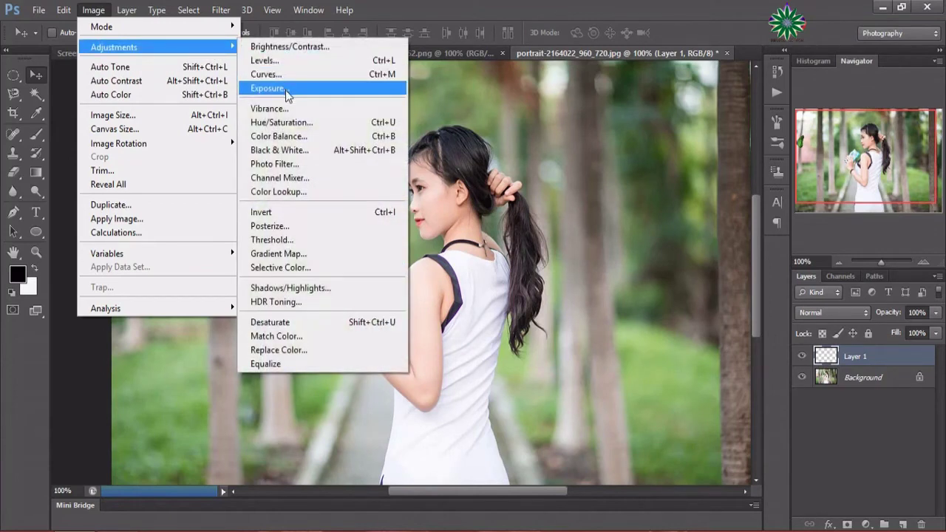
# Apply a Curves adjustment to the butterfly, adjusting the midpoint and pulling in the white point.
pyautogui.click(287, 76)
pyautogui.moveTo(405, 220); pyautogui.dragTo(403, 215)
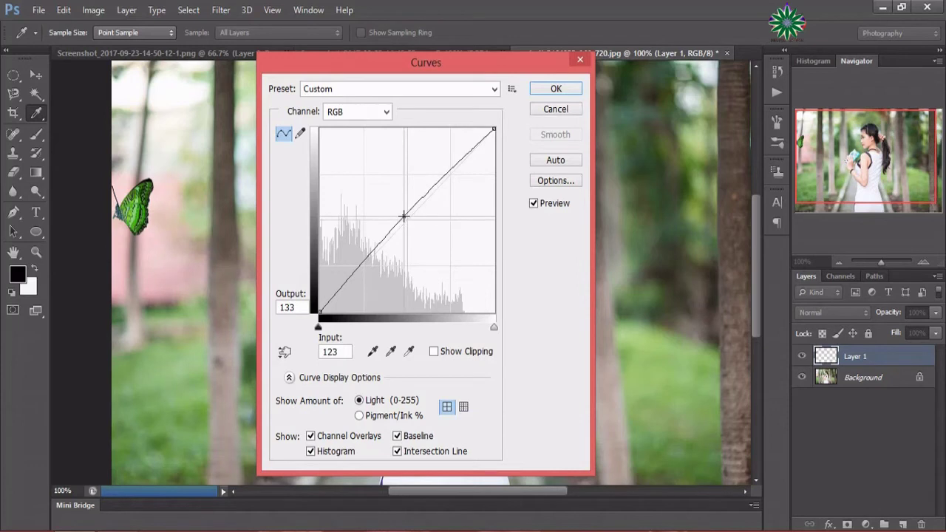
pyautogui.click(403, 217)
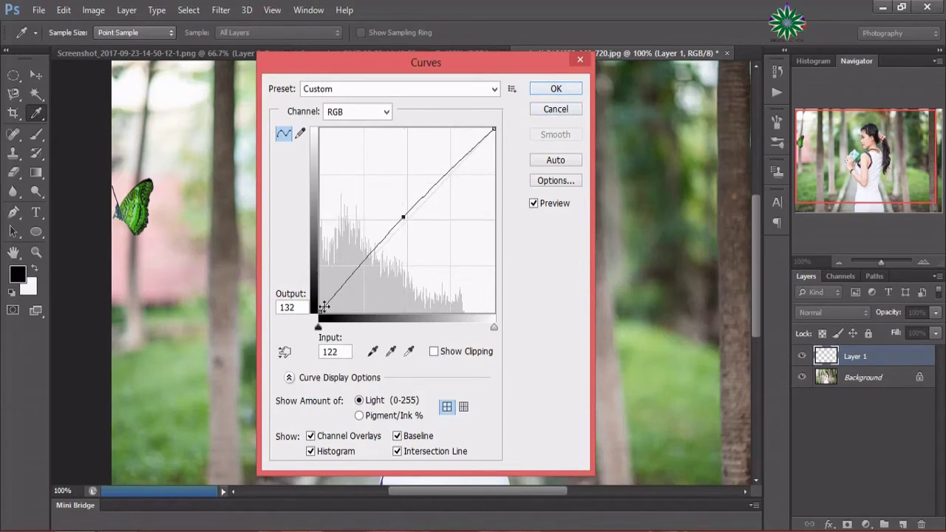
pyautogui.moveTo(322, 307); pyautogui.dragTo(322, 303)
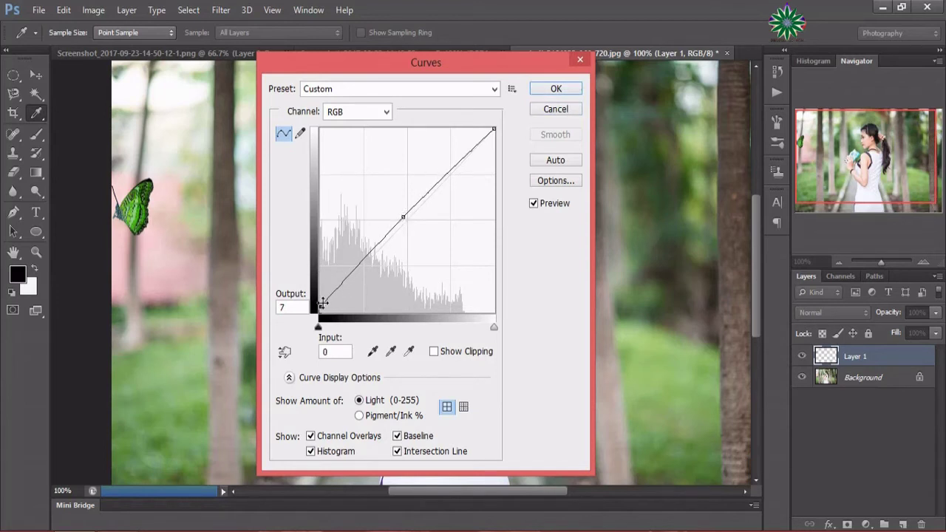
pyautogui.moveTo(322, 302); pyautogui.dragTo(321, 309)
pyautogui.moveTo(493, 128); pyautogui.dragTo(489, 136)
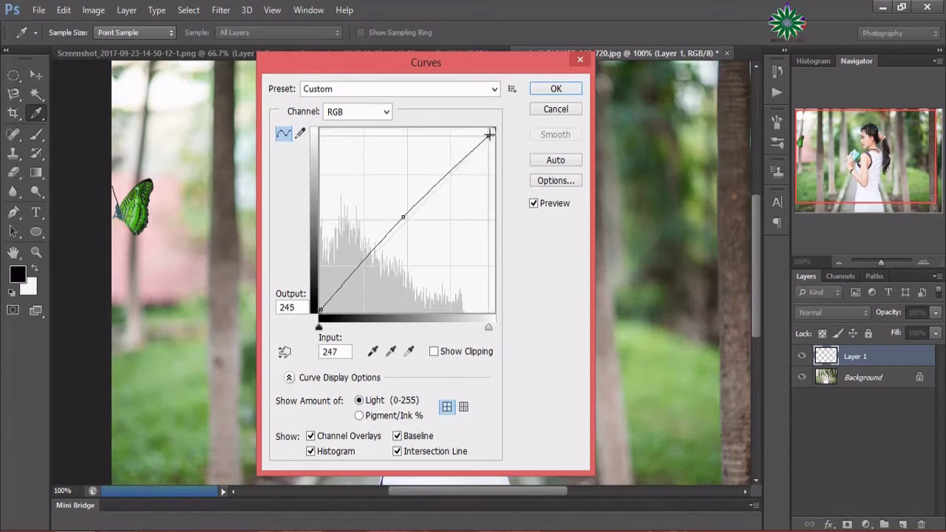
pyautogui.click(558, 90)
pyautogui.press('v')
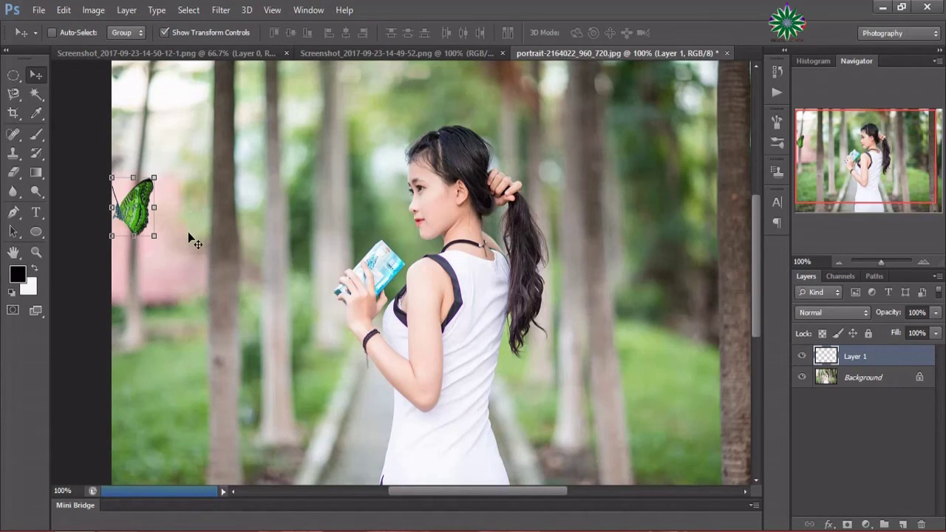
# Apply a Color Balance of -20, +31, 0 to the butterfly's midtones.
pyautogui.click(87, 9)
pyautogui.moveTo(113, 47)
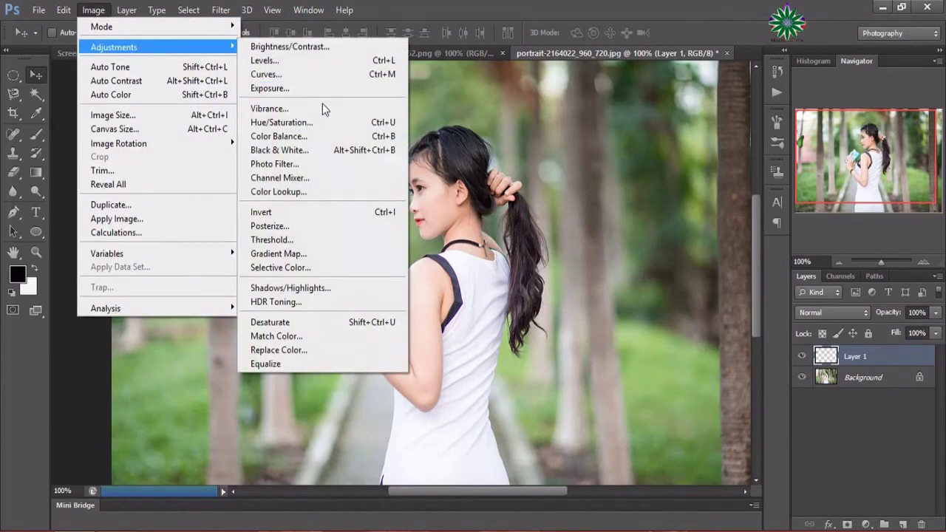
pyautogui.click(317, 138)
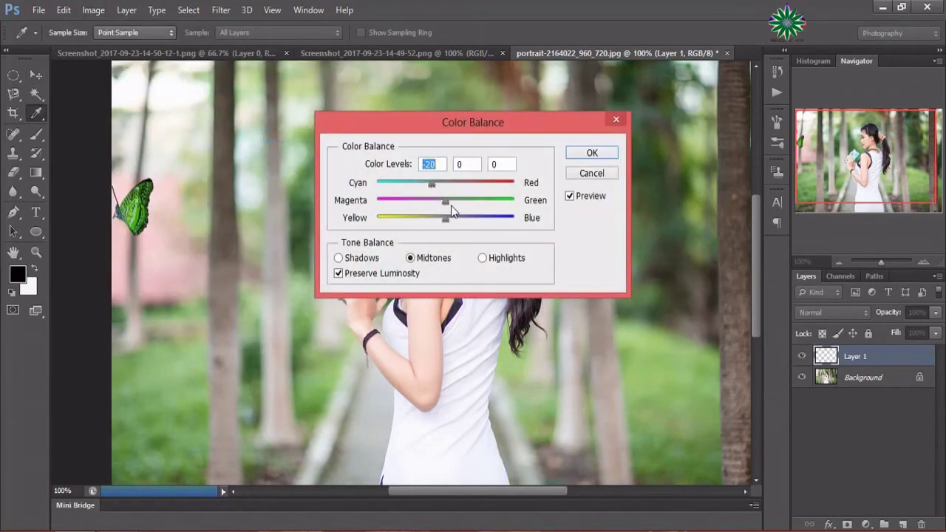
pyautogui.moveTo(451, 207); pyautogui.dragTo(467, 206)
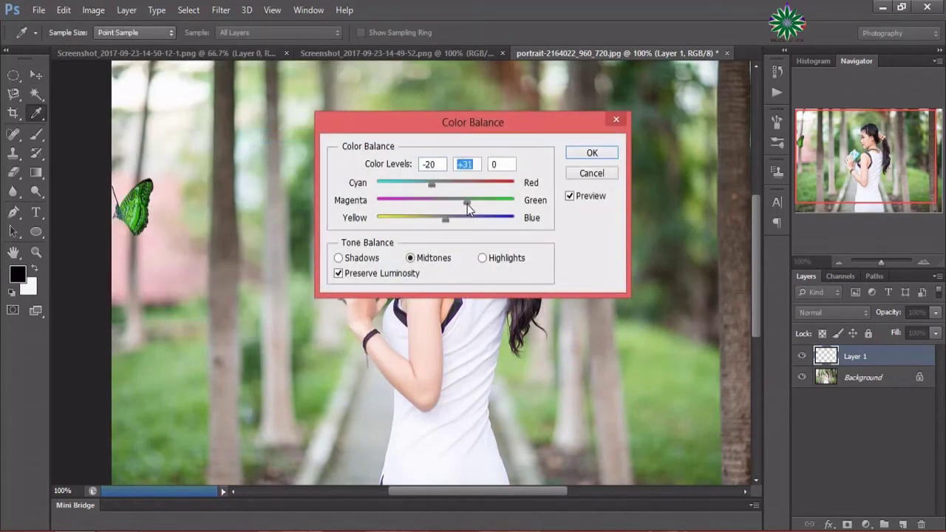
pyautogui.press('v')
pyautogui.click(591, 153)
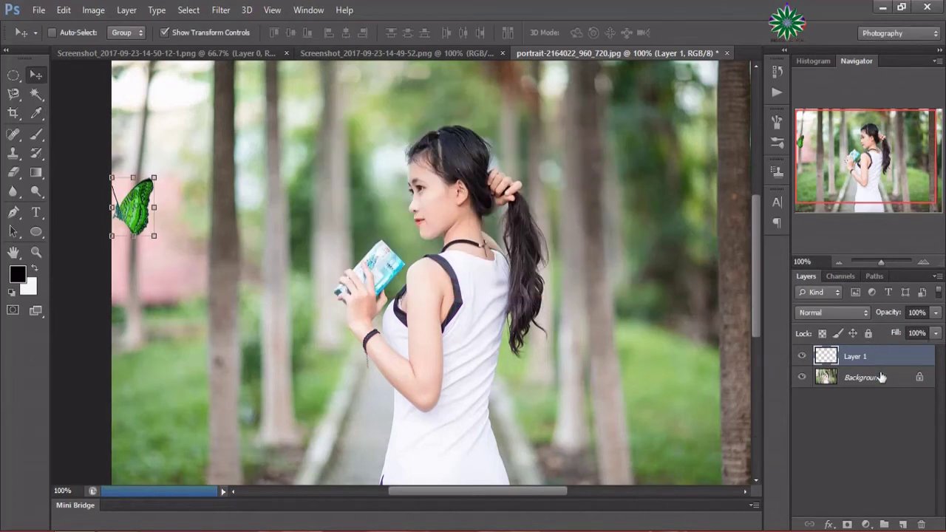
# Convert the Background to Layer 0, then bring in the orange monarch and shrink it small.
pyautogui.doubleClick(861, 377)
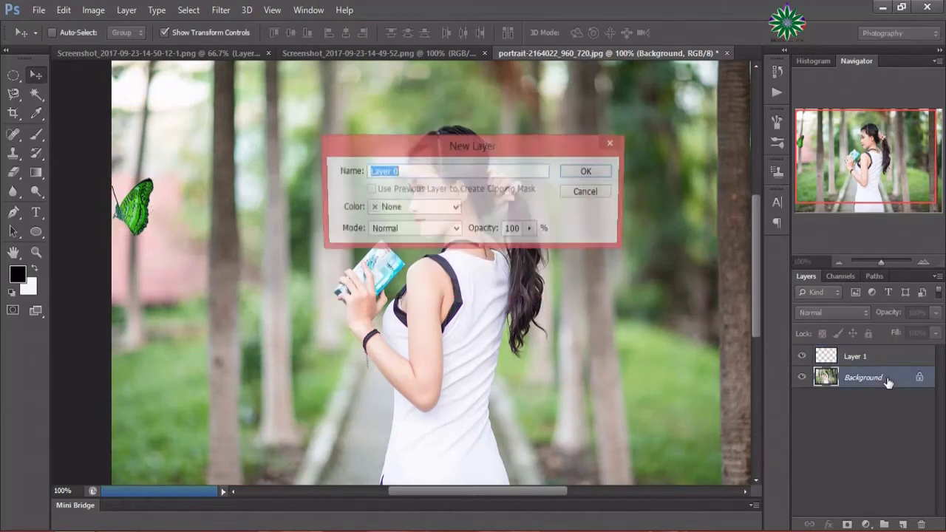
pyautogui.click(588, 171)
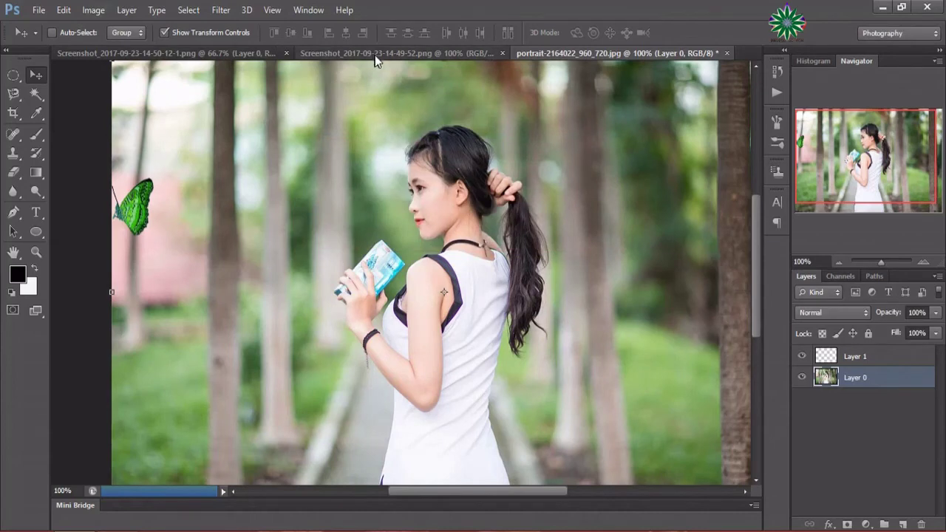
pyautogui.click(375, 56)
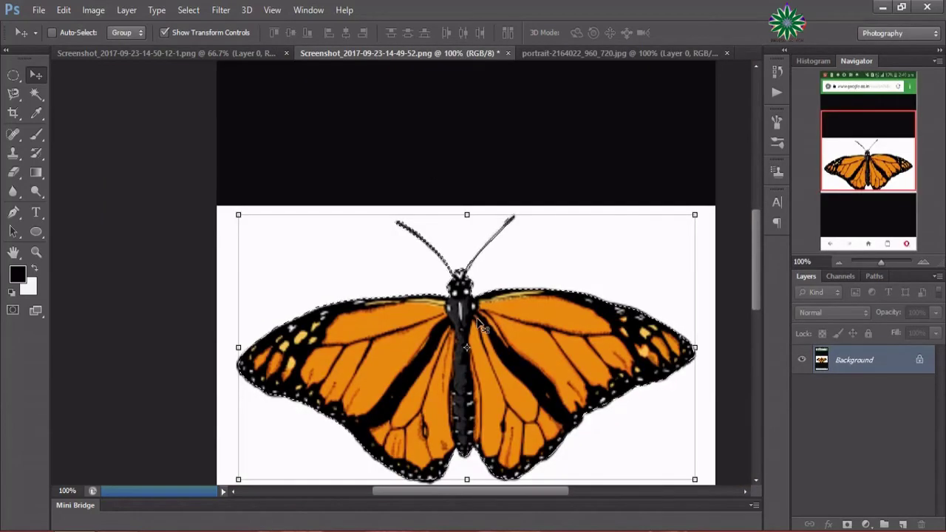
pyautogui.moveTo(483, 328)
pyautogui.mouseDown()
pyautogui.moveTo(593, 54)
pyautogui.moveTo(296, 292)
pyautogui.mouseUp()
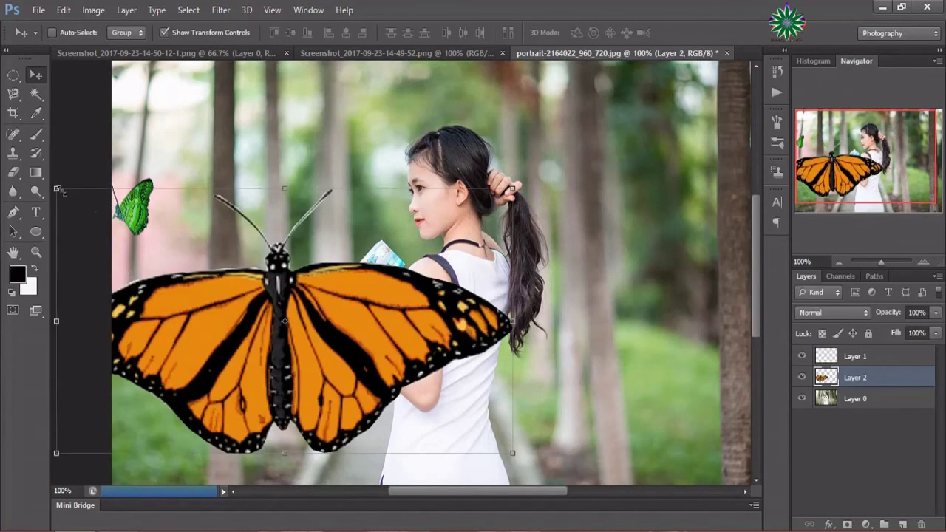
pyautogui.moveTo(58, 189)
pyautogui.mouseDown()
pyautogui.moveTo(459, 400)
pyautogui.moveTo(440, 492)
pyautogui.moveTo(445, 439)
pyautogui.mouseUp()
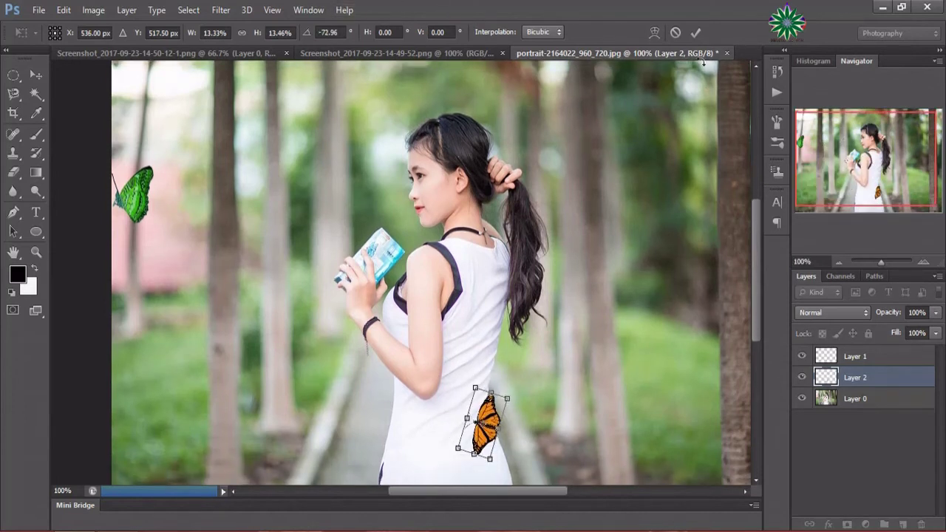
pyautogui.click(695, 33)
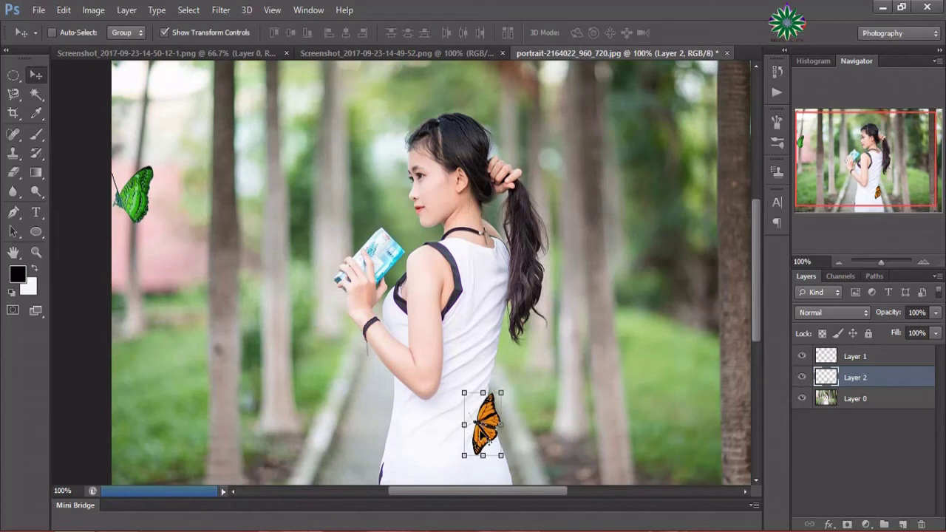
pyautogui.moveTo(481, 424); pyautogui.dragTo(150, 258)
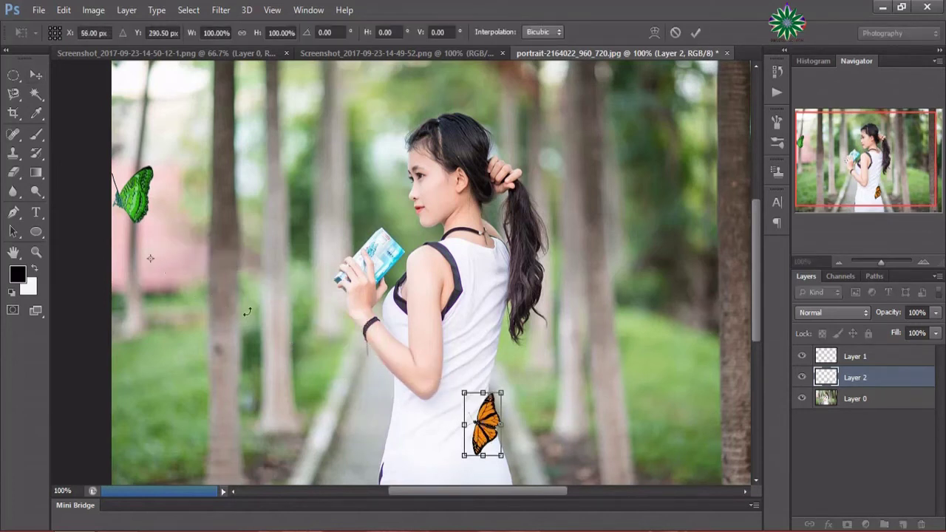
# Place the orange monarch at the upper left above the green butterfly, tilted 3°.
pyautogui.moveTo(484, 424)
pyautogui.mouseDown()
pyautogui.moveTo(140, 267)
pyautogui.moveTo(164, 136)
pyautogui.moveTo(154, 133)
pyautogui.mouseUp()
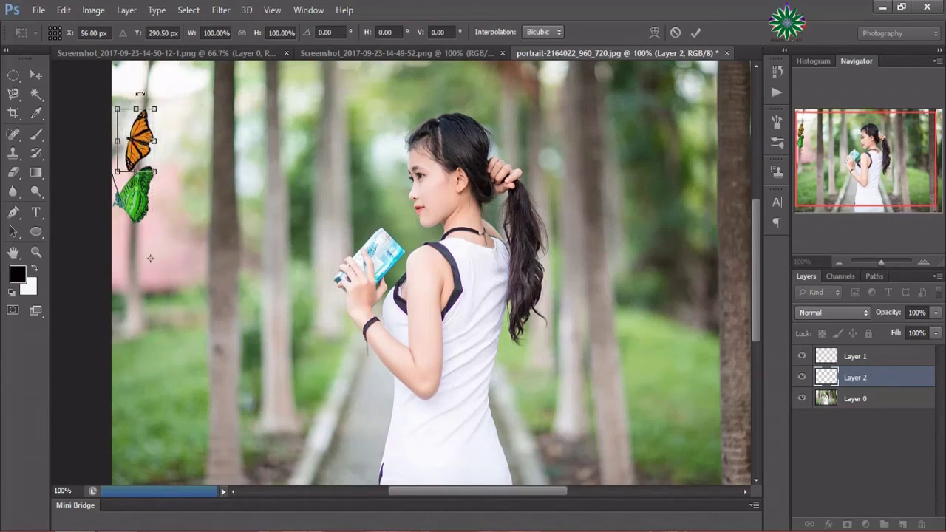
pyautogui.moveTo(140, 94); pyautogui.dragTo(143, 92)
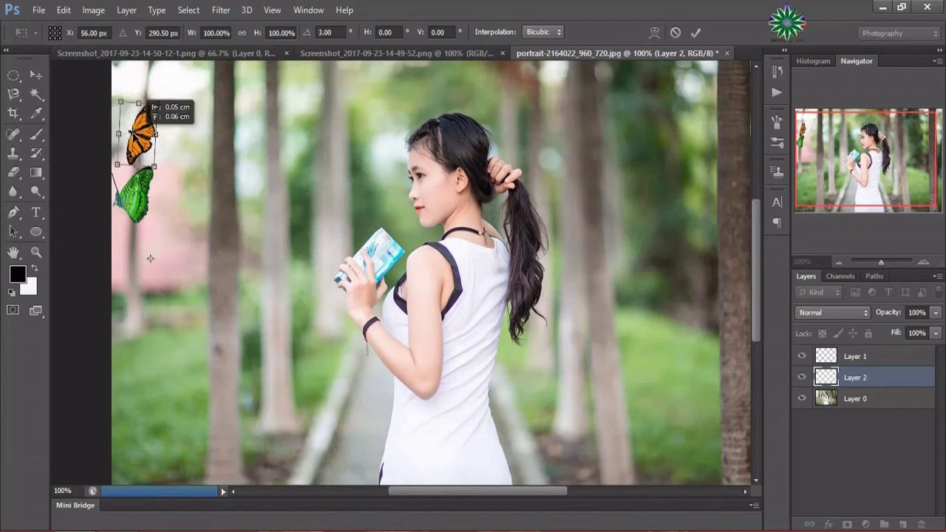
pyautogui.click(696, 33)
pyautogui.click(93, 10)
pyautogui.moveTo(114, 46)
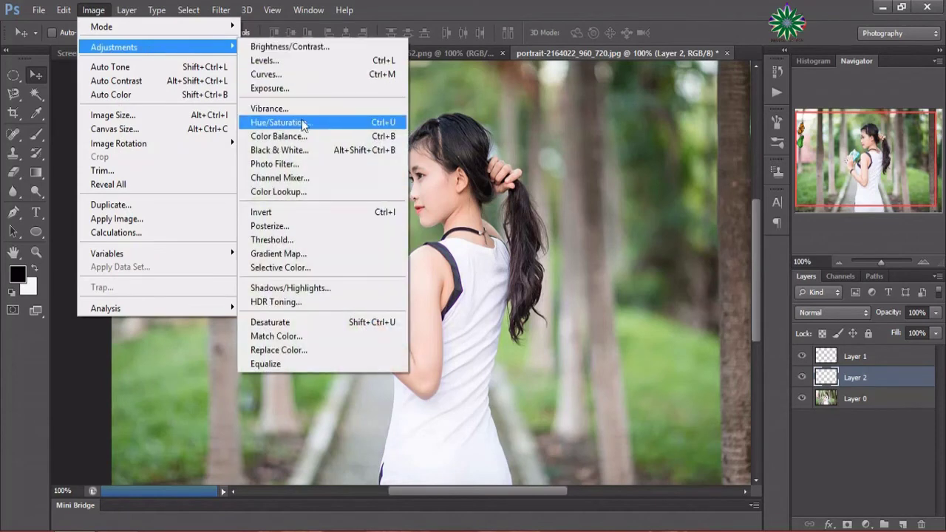
# Set the orange butterfly's Master Hue to +88 and Saturation to +11.
pyautogui.click(302, 122)
pyautogui.moveTo(691, 198); pyautogui.dragTo(733, 197)
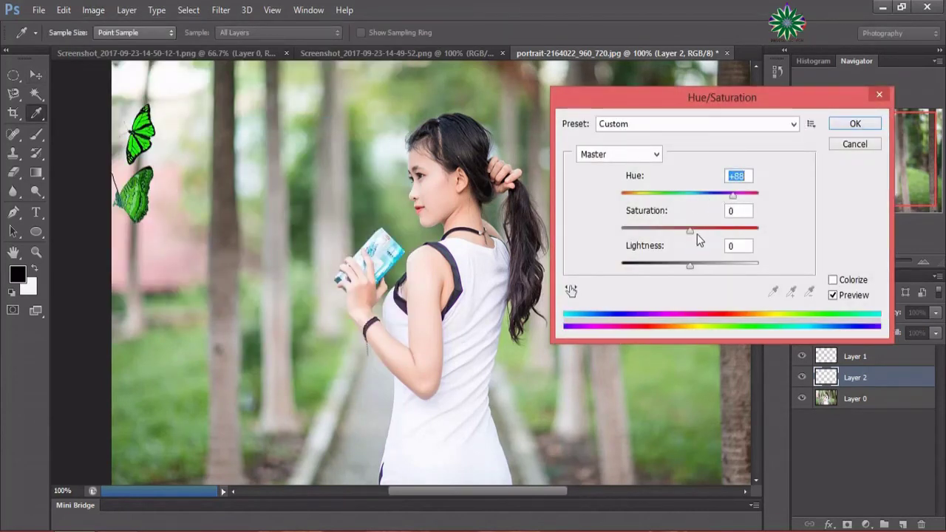
pyautogui.moveTo(690, 231)
pyautogui.mouseDown()
pyautogui.moveTo(700, 236)
pyautogui.moveTo(679, 266)
pyautogui.moveTo(690, 273)
pyautogui.mouseUp()
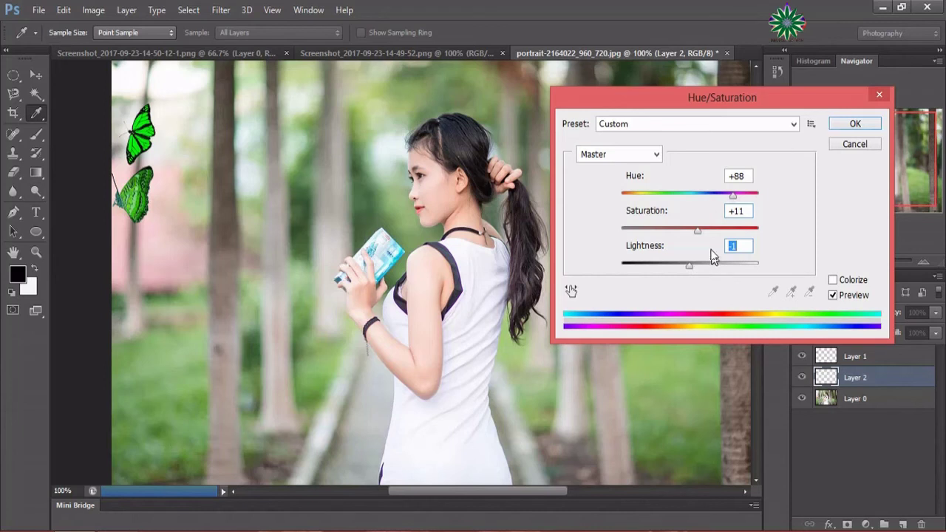
# Adjust the Greens range to Hue +12, Saturation +4, Lightness -55 and apply.
pyautogui.click(619, 154)
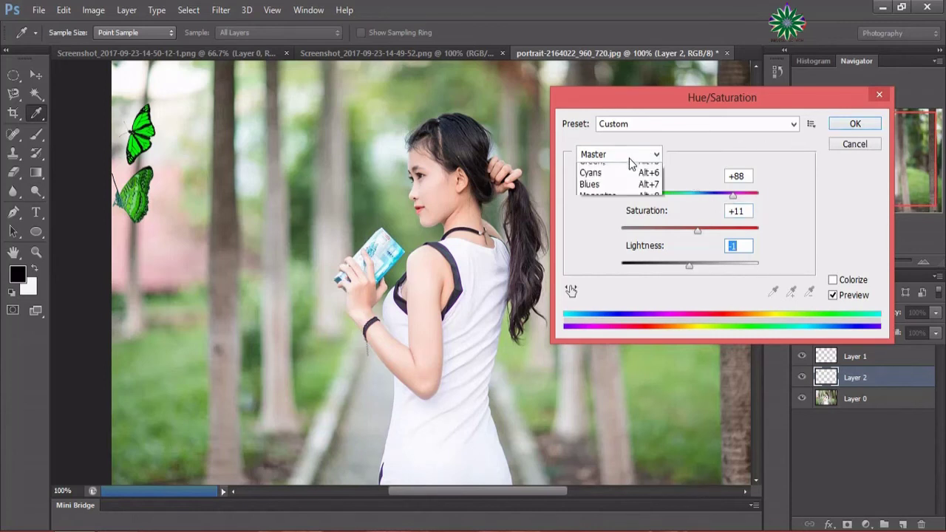
pyautogui.click(606, 204)
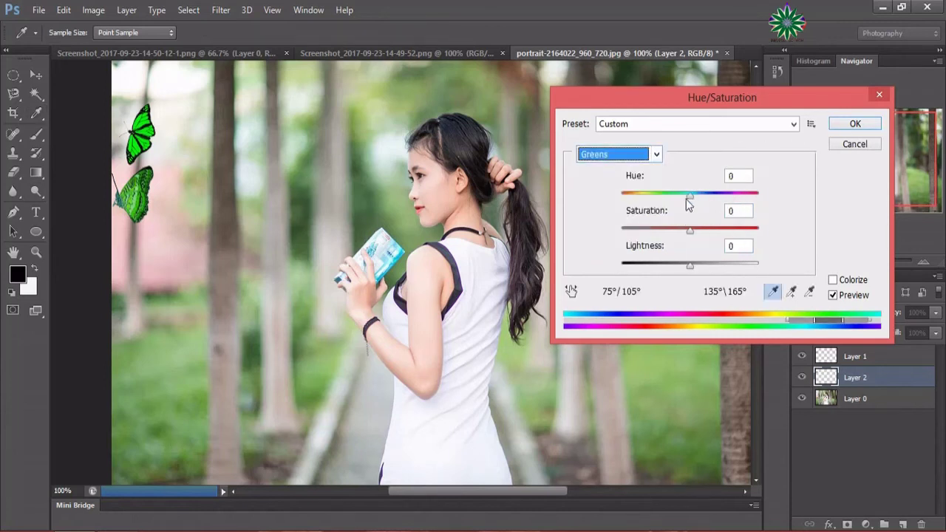
pyautogui.moveTo(689, 196)
pyautogui.mouseDown()
pyautogui.moveTo(702, 197)
pyautogui.moveTo(662, 197)
pyautogui.moveTo(699, 199)
pyautogui.mouseUp()
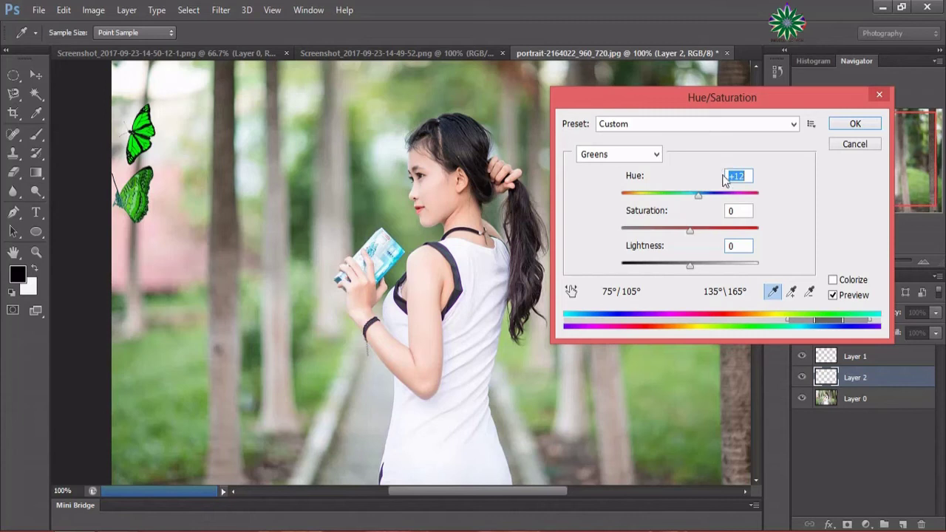
pyautogui.click(696, 230)
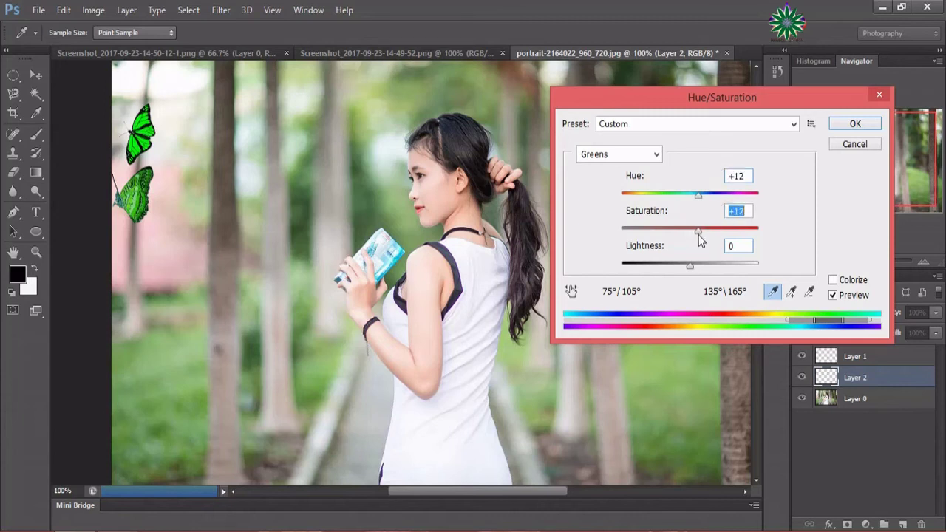
pyautogui.moveTo(697, 234)
pyautogui.mouseDown()
pyautogui.moveTo(665, 229)
pyautogui.moveTo(713, 248)
pyautogui.moveTo(692, 247)
pyautogui.moveTo(706, 267)
pyautogui.moveTo(653, 263)
pyautogui.mouseUp()
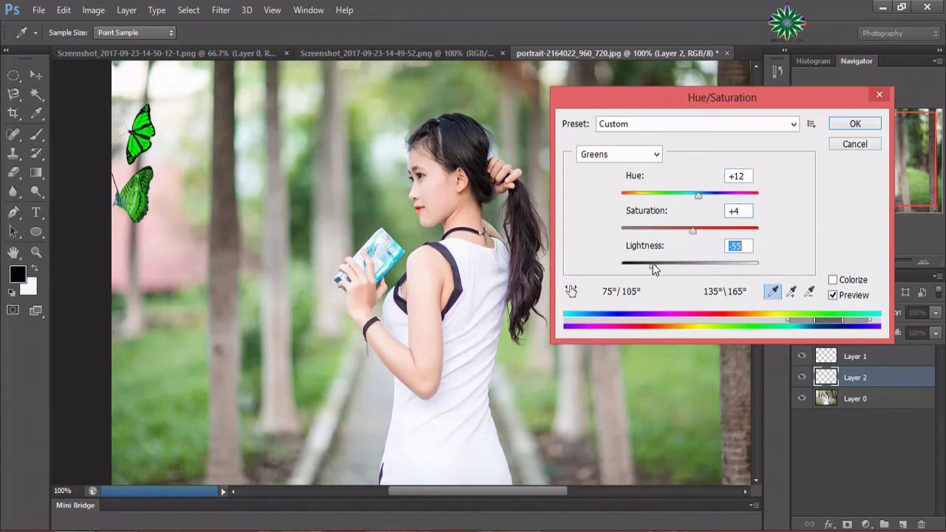
pyautogui.click(839, 125)
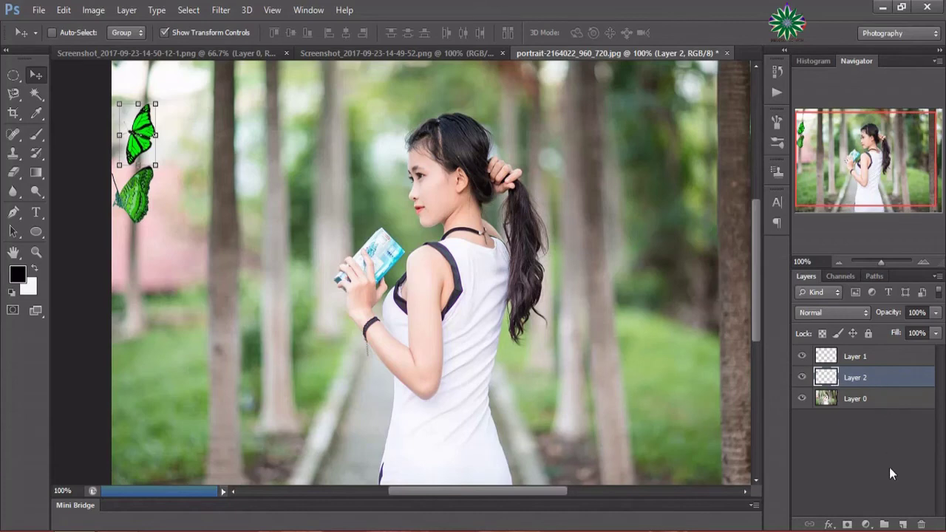
# Add a deep blue Solid Color fill layer above the lower green butterfly's layer.
pyautogui.click(865, 354)
pyautogui.click(865, 524)
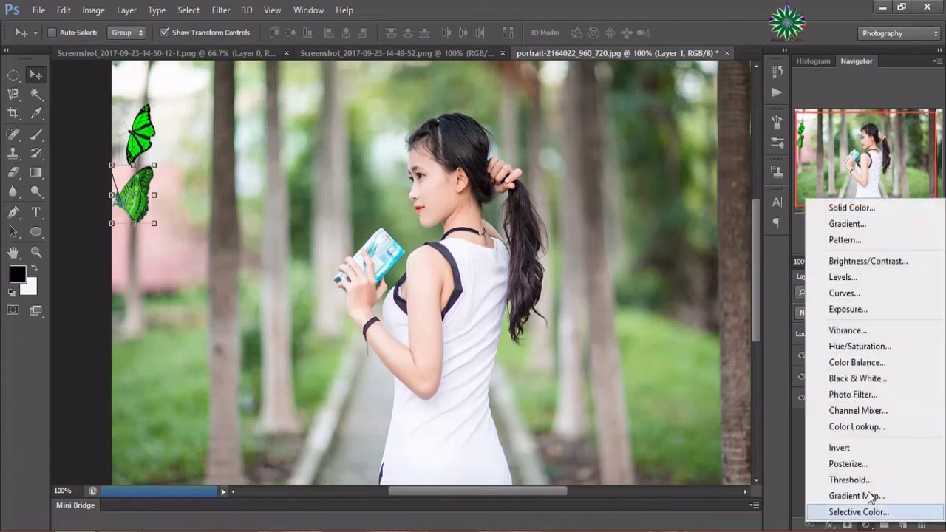
pyautogui.click(849, 208)
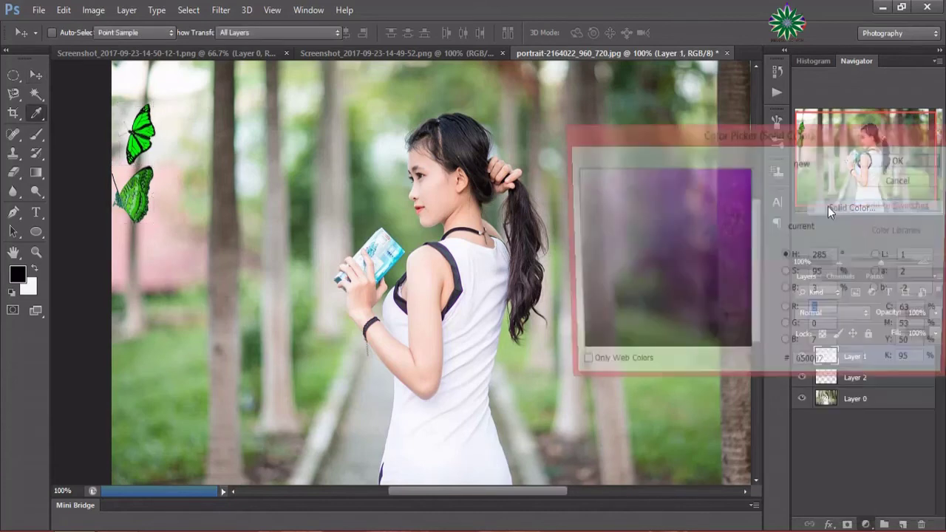
pyautogui.click(664, 196)
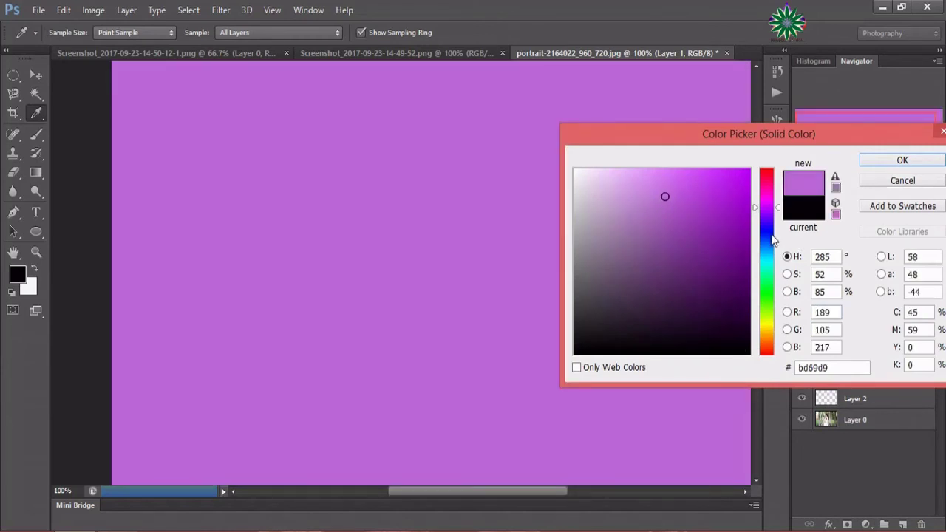
pyautogui.click(768, 234)
pyautogui.click(721, 194)
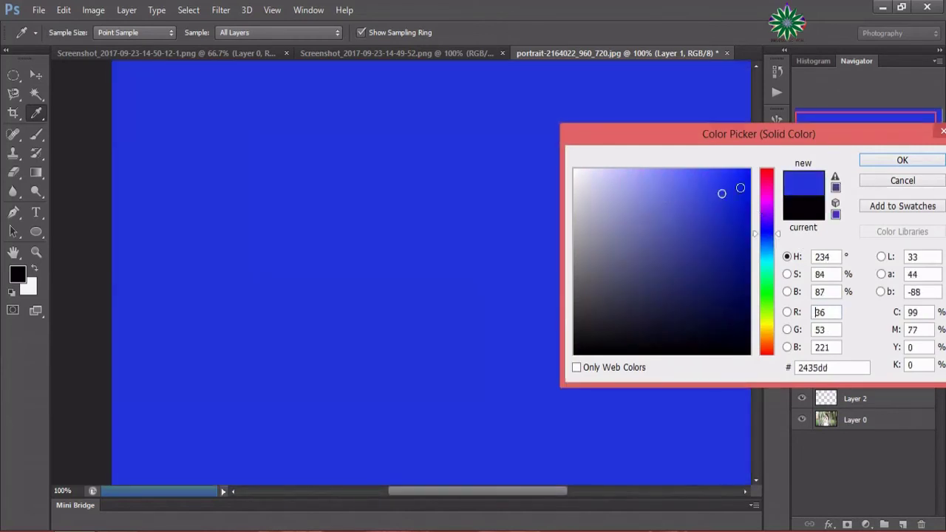
pyautogui.click(876, 158)
# Set Color Fill 1 to Screen blend mode at 34% opacity.
pyautogui.click(822, 311)
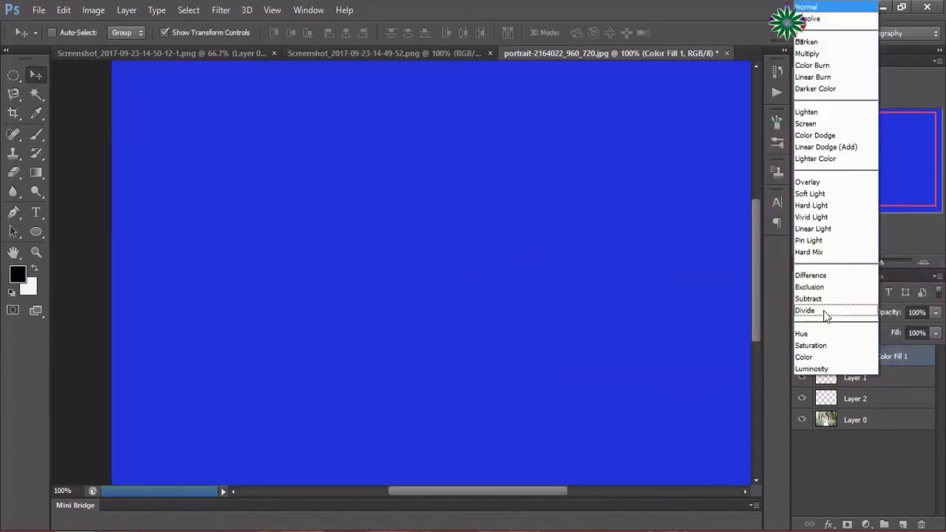
pyautogui.click(811, 120)
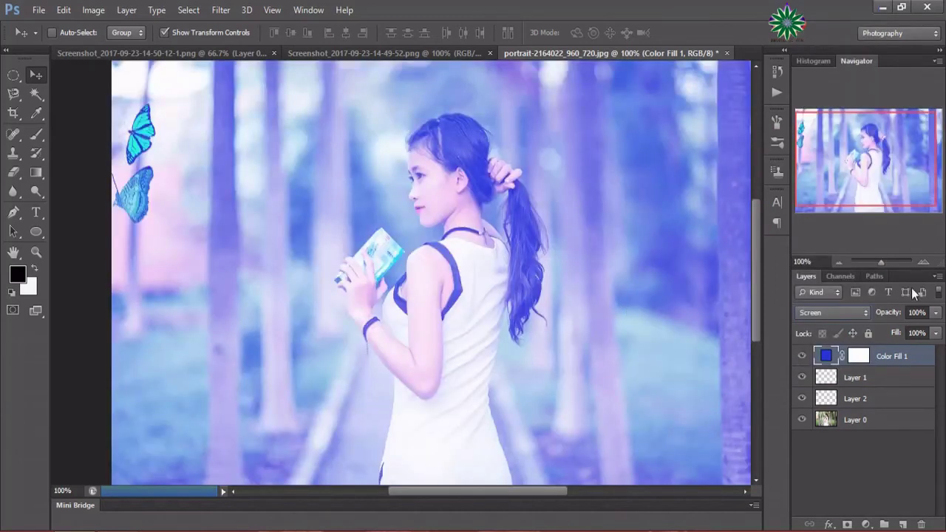
pyautogui.click(935, 313)
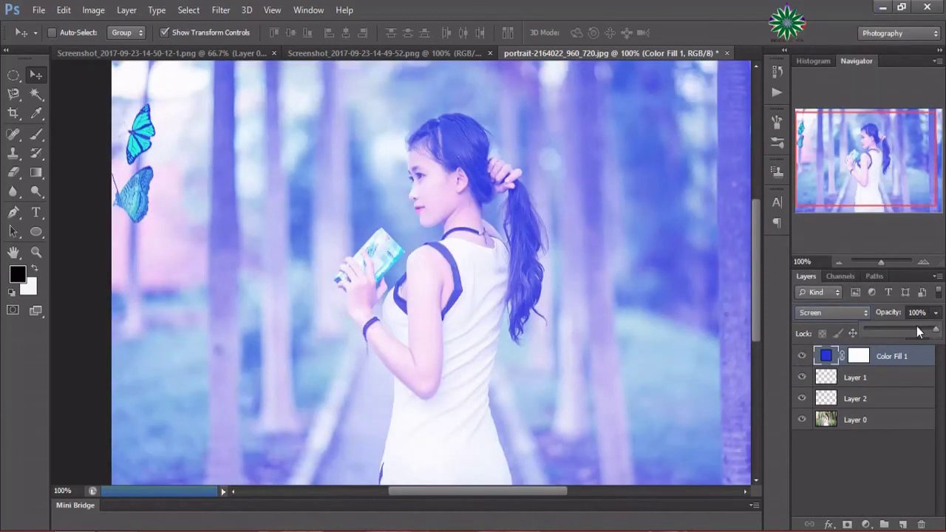
pyautogui.moveTo(885, 325); pyautogui.dragTo(881, 328)
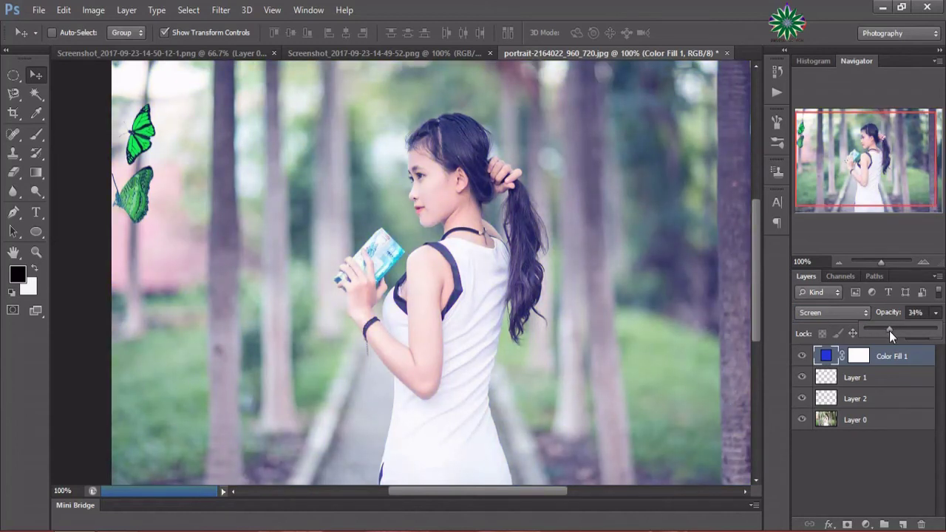
pyautogui.click(866, 524)
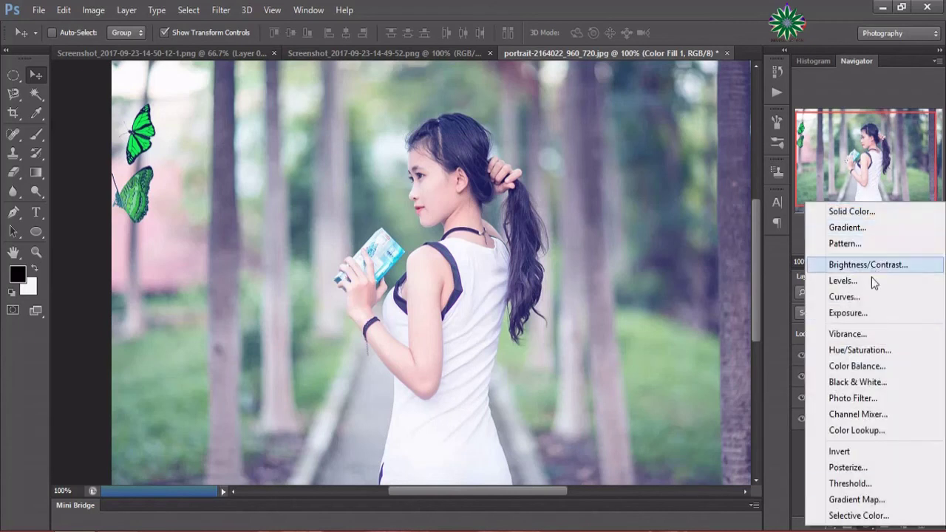
# Add a Curves 1 adjustment layer lifting the shadow point to output 26.
pyautogui.click(869, 297)
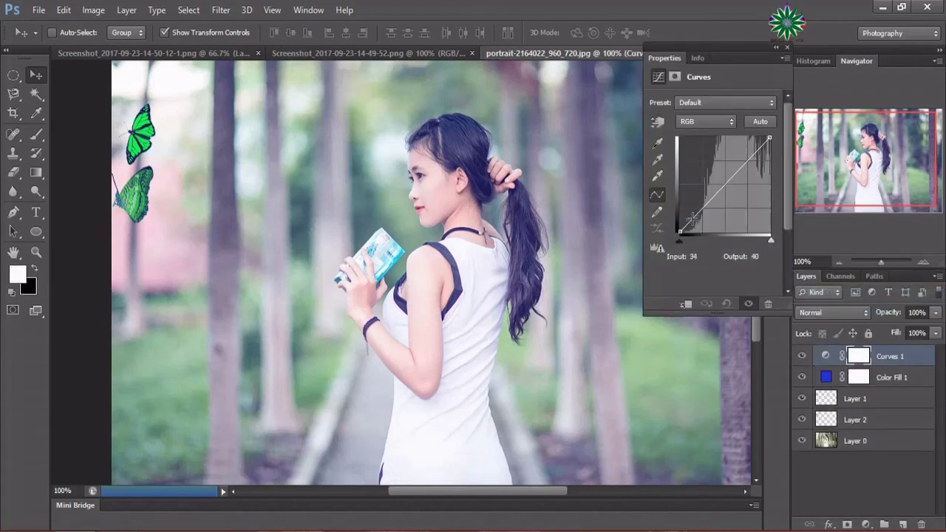
pyautogui.moveTo(690, 220); pyautogui.dragTo(685, 219)
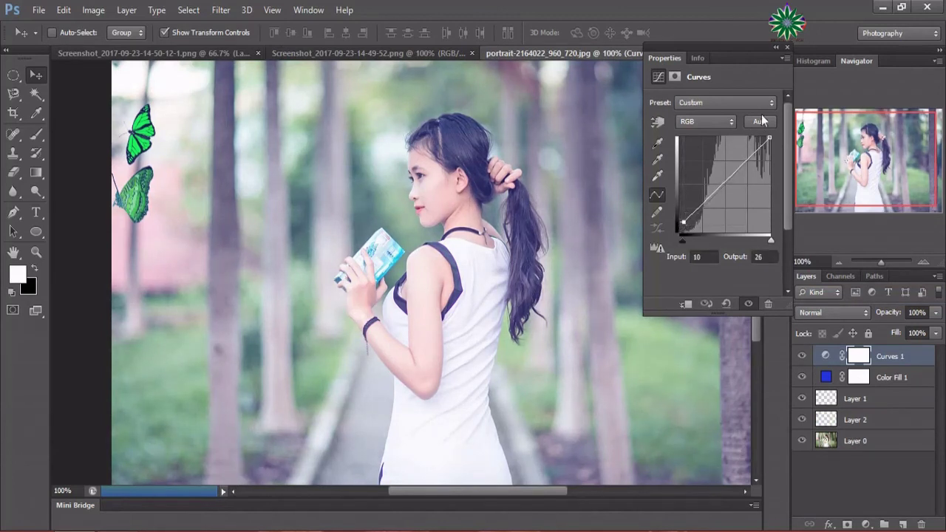
pyautogui.click(786, 50)
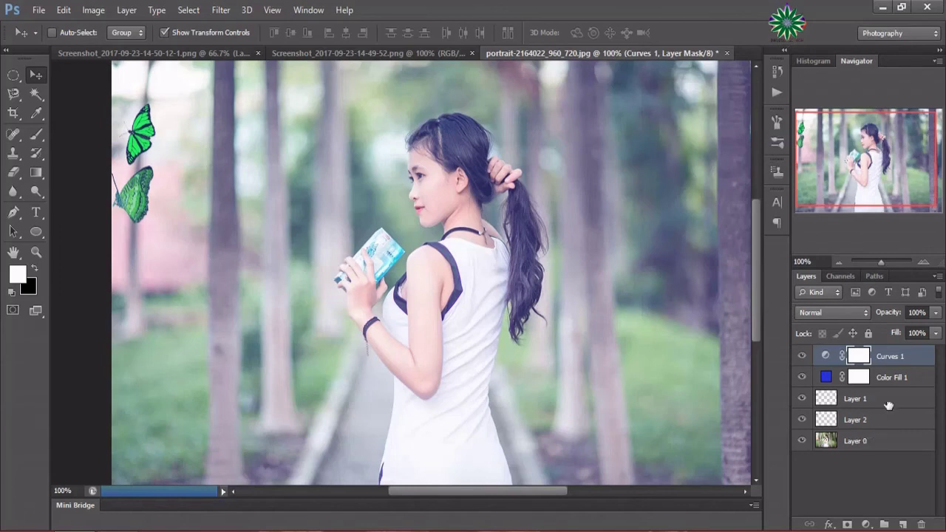
pyautogui.click(866, 523)
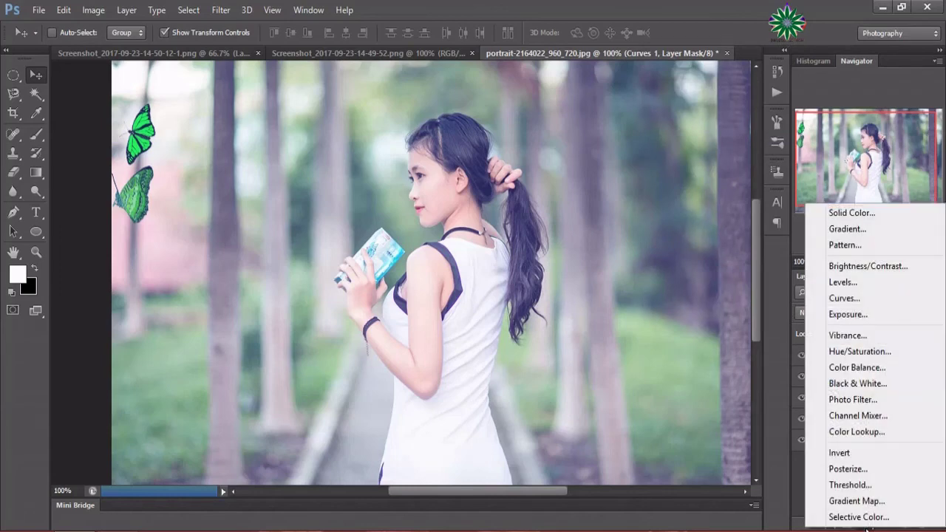
# Add a Color Balance 1 layer with midtones Cyan–Red +31 and Magenta–Green -2.
pyautogui.click(857, 368)
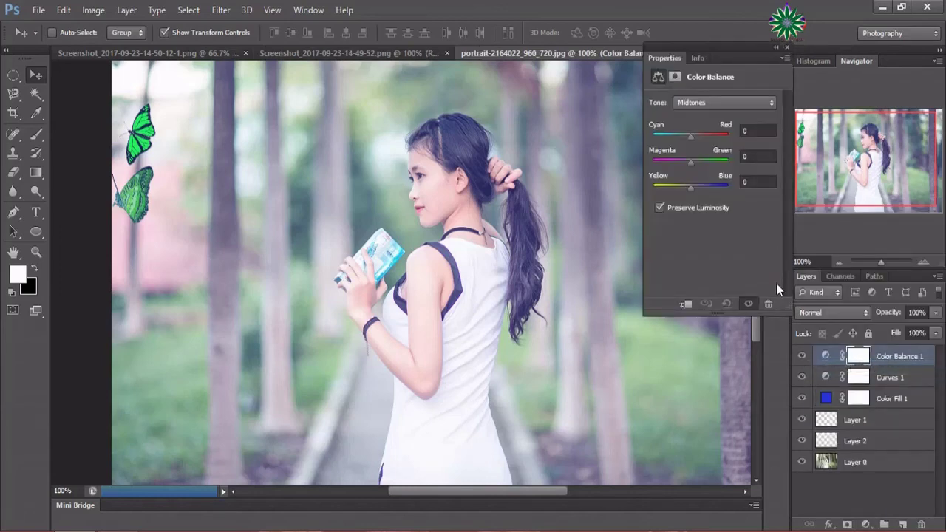
pyautogui.moveTo(690, 136); pyautogui.dragTo(701, 140)
pyautogui.moveTo(695, 164); pyautogui.dragTo(700, 190)
pyautogui.click(787, 44)
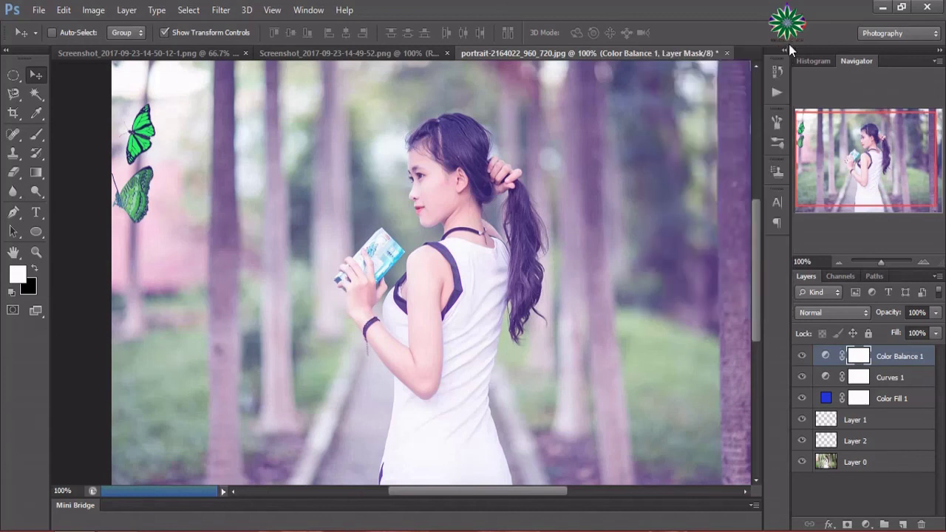
pyautogui.click(866, 523)
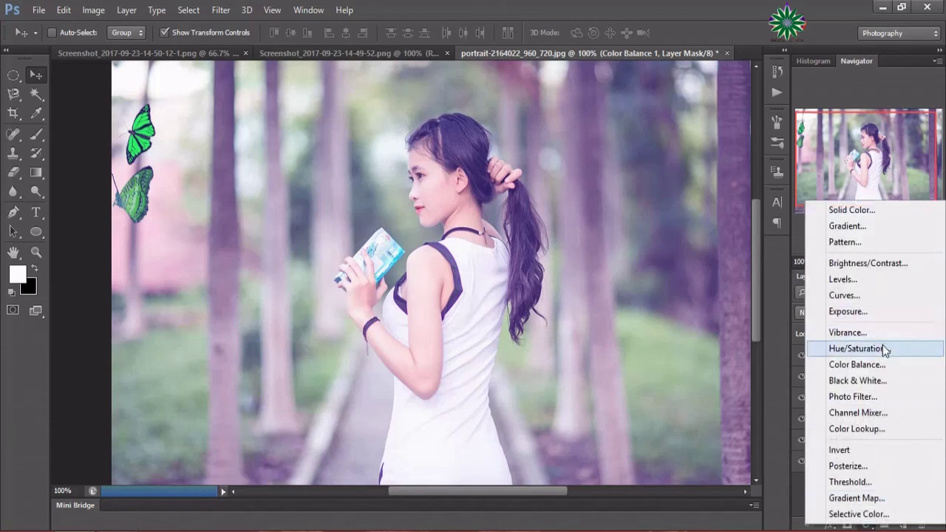
# Add a Hue/Saturation 1 layer at Hue +26, Saturation +24, Lightness -8, Colorize left off.
pyautogui.click(882, 348)
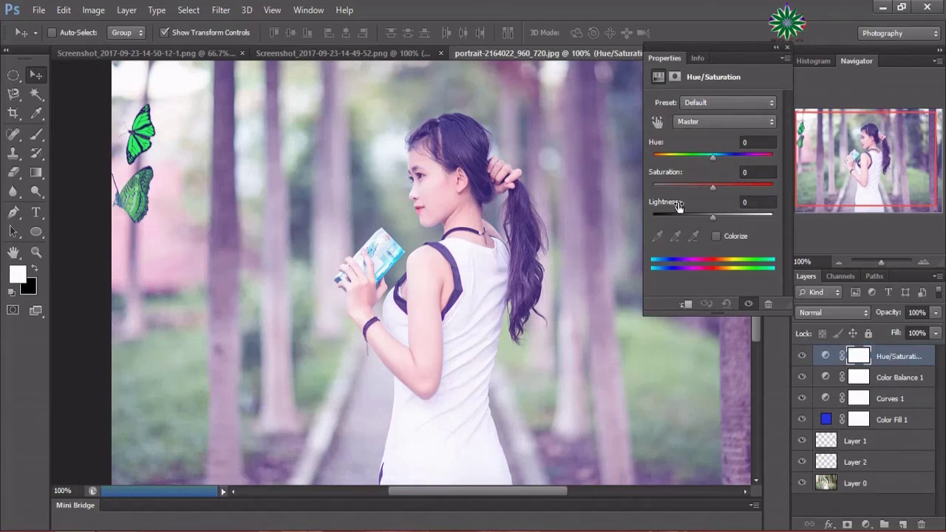
pyautogui.moveTo(712, 157); pyautogui.dragTo(728, 160)
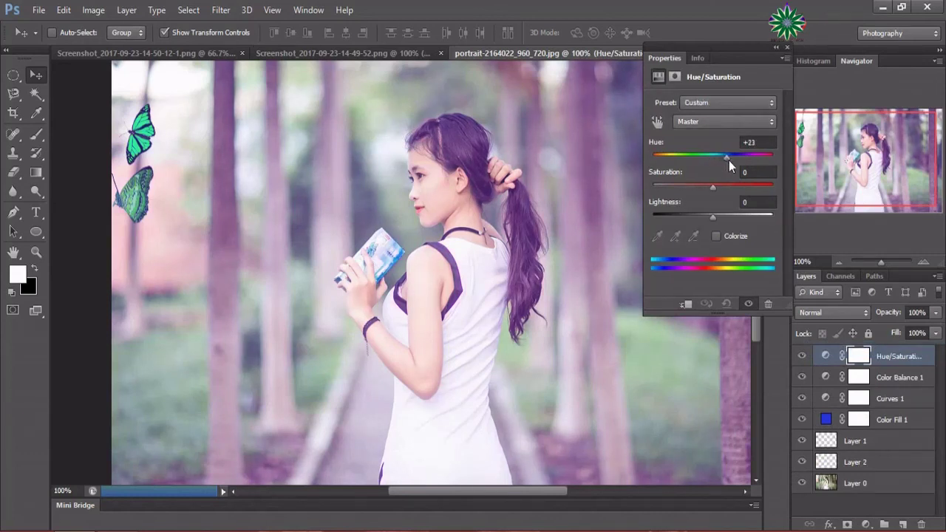
pyautogui.moveTo(715, 188)
pyautogui.mouseDown()
pyautogui.moveTo(706, 187)
pyautogui.moveTo(717, 187)
pyautogui.mouseUp()
pyautogui.moveTo(717, 217); pyautogui.dragTo(708, 215)
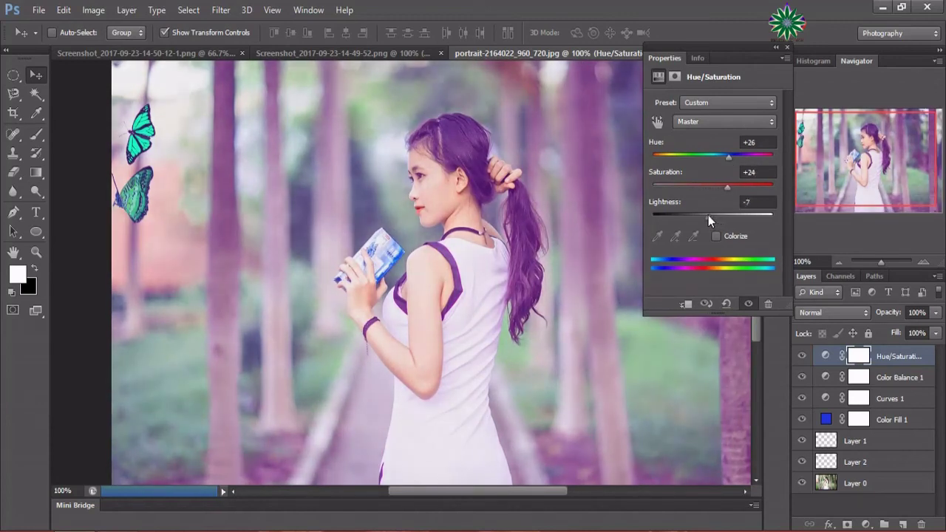
pyautogui.click(715, 235)
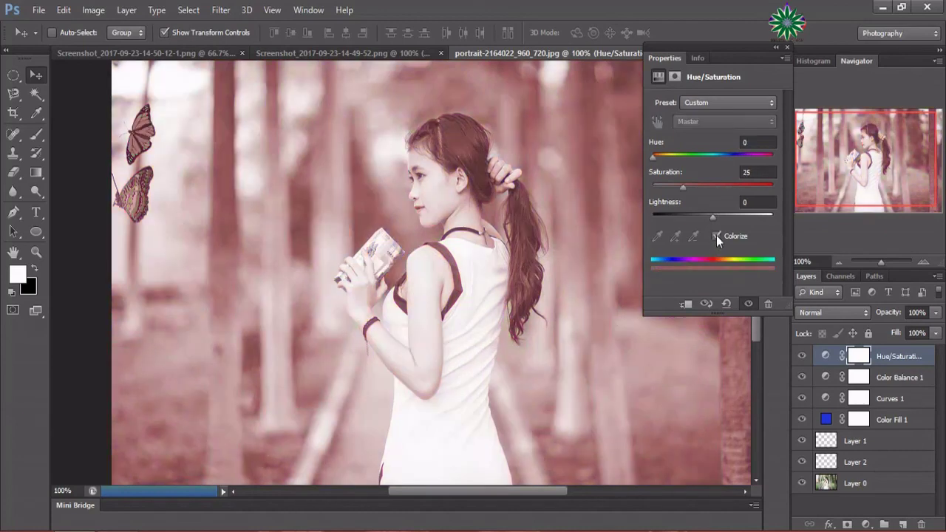
pyautogui.click(716, 235)
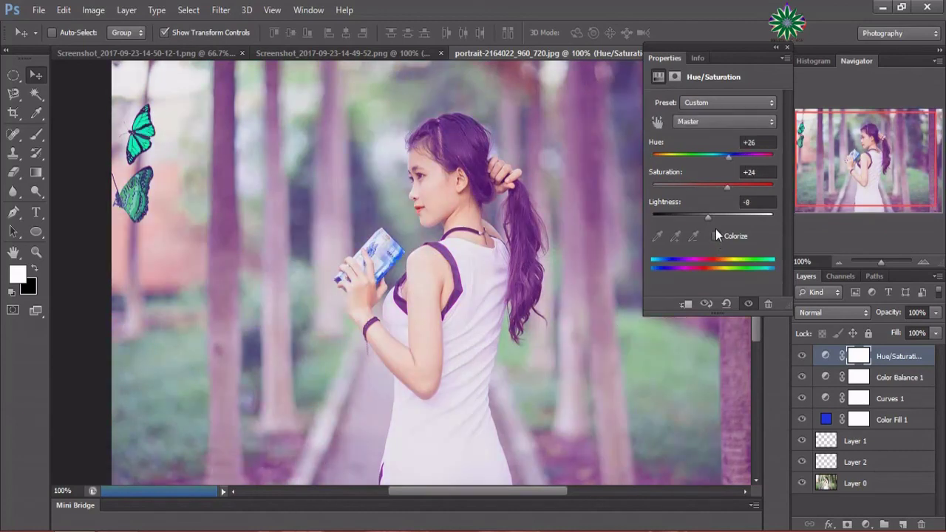
pyautogui.click(786, 47)
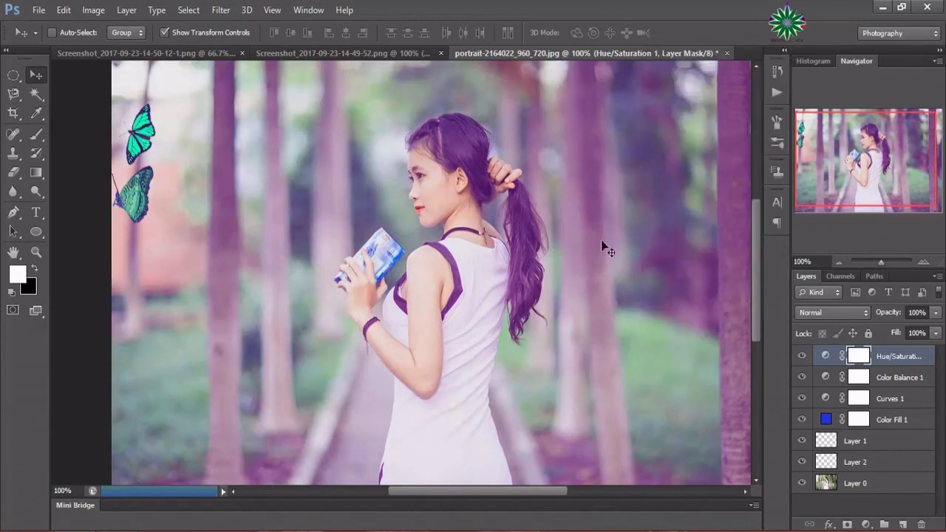
pyautogui.click(801, 376)
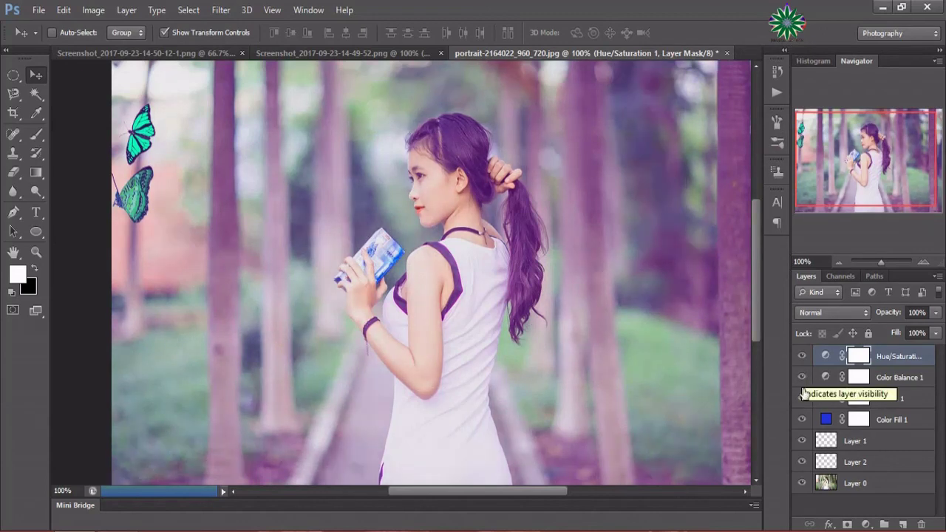
pyautogui.click(803, 398)
pyautogui.click(803, 399)
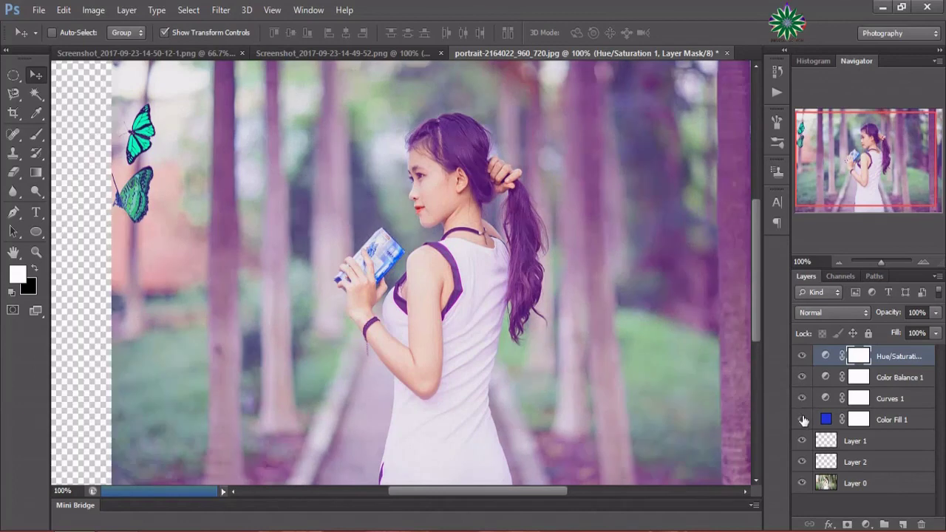
pyautogui.click(803, 399)
pyautogui.click(803, 399)
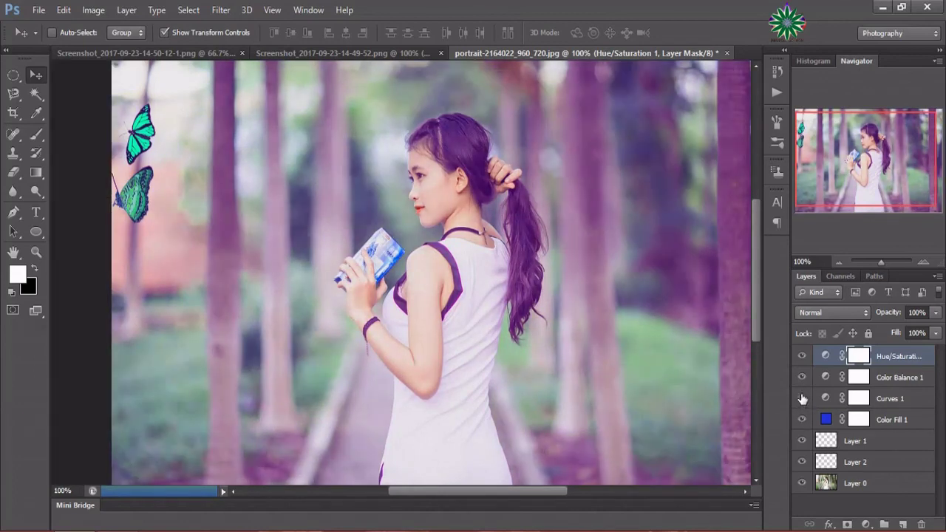
pyautogui.click(803, 378)
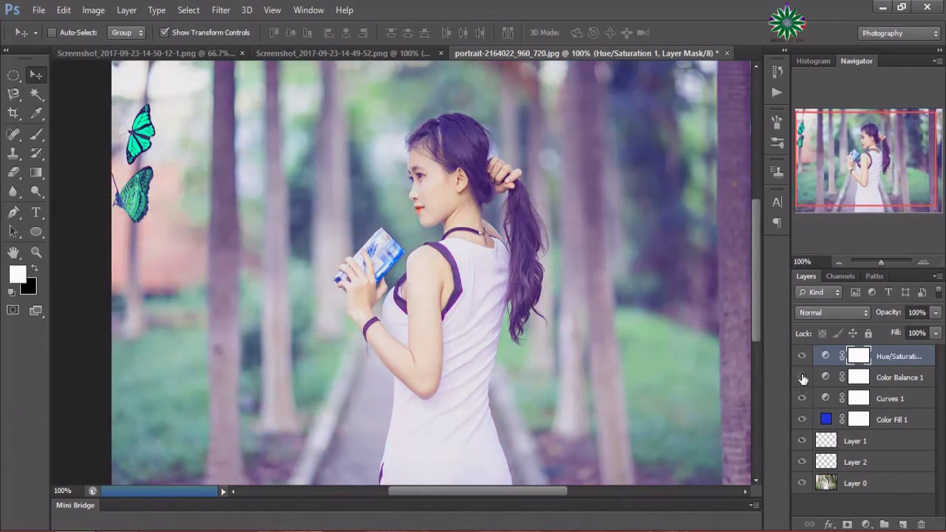
pyautogui.click(803, 377)
pyautogui.click(803, 357)
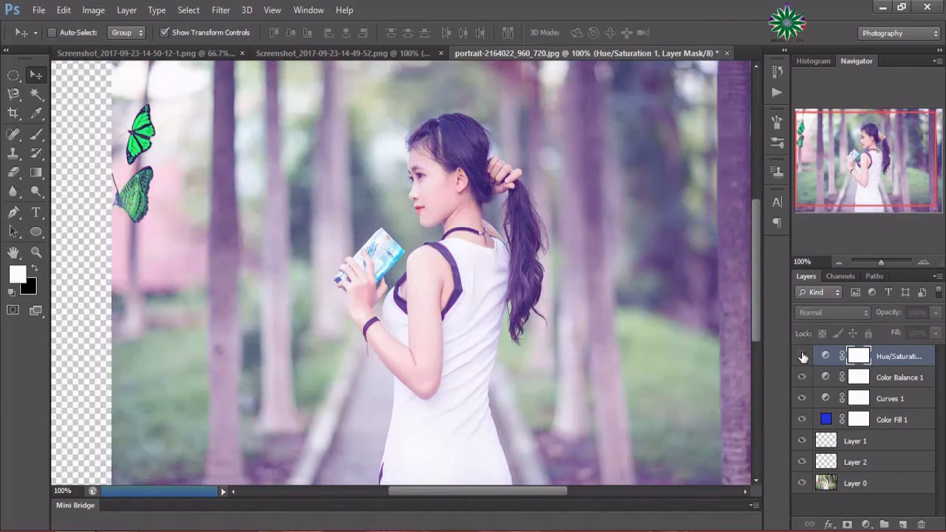
pyautogui.click(803, 358)
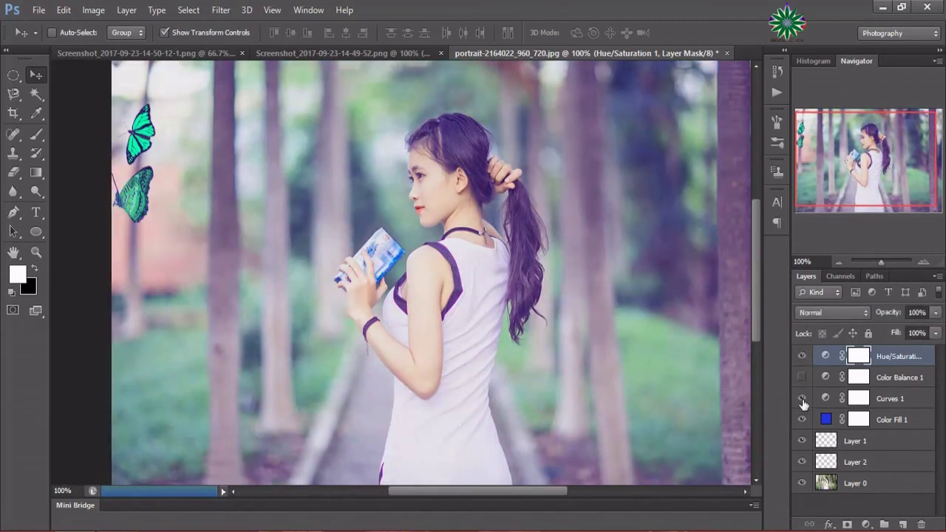
pyautogui.click(802, 399)
pyautogui.click(802, 399)
pyautogui.click(801, 377)
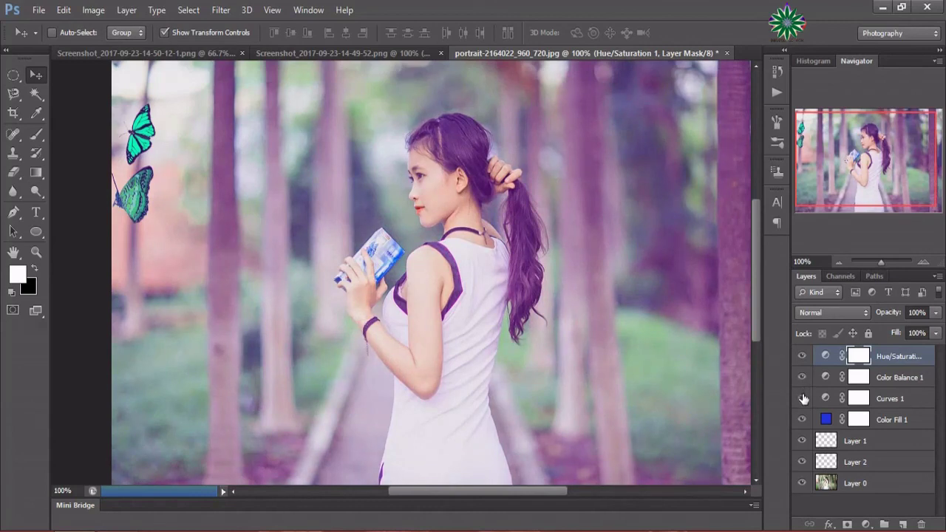
pyautogui.click(803, 400)
pyautogui.click(802, 378)
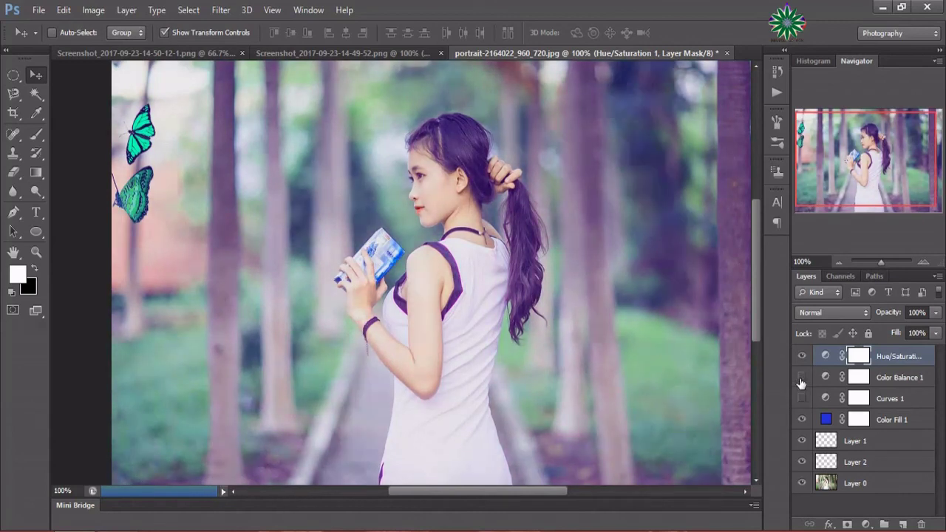
pyautogui.click(802, 399)
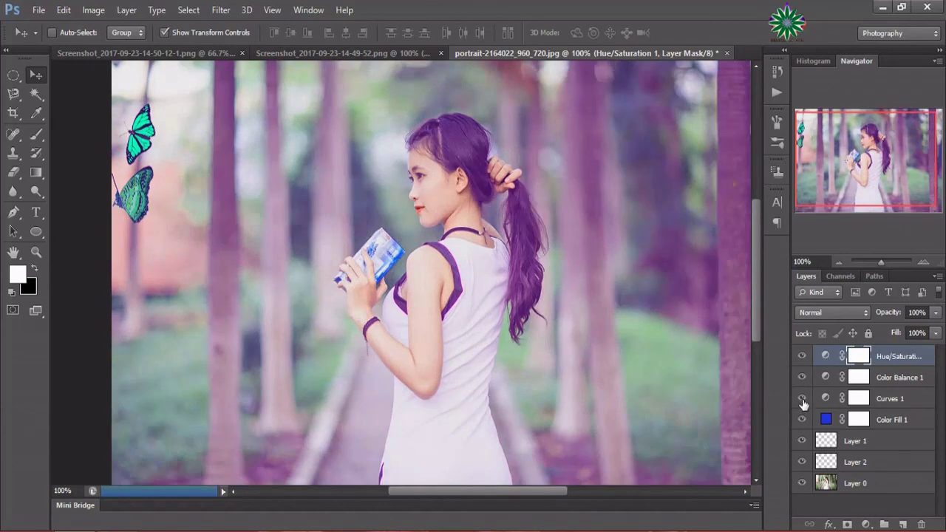
pyautogui.click(802, 378)
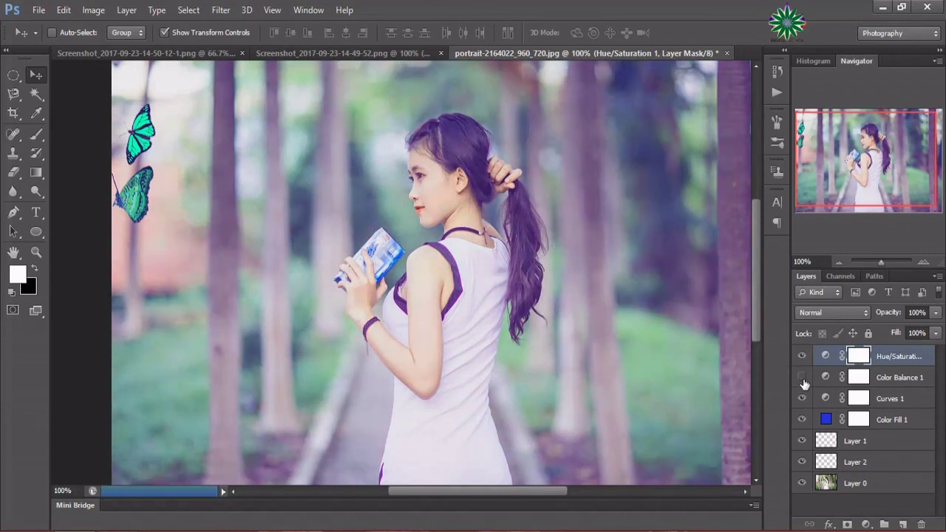
pyautogui.click(802, 378)
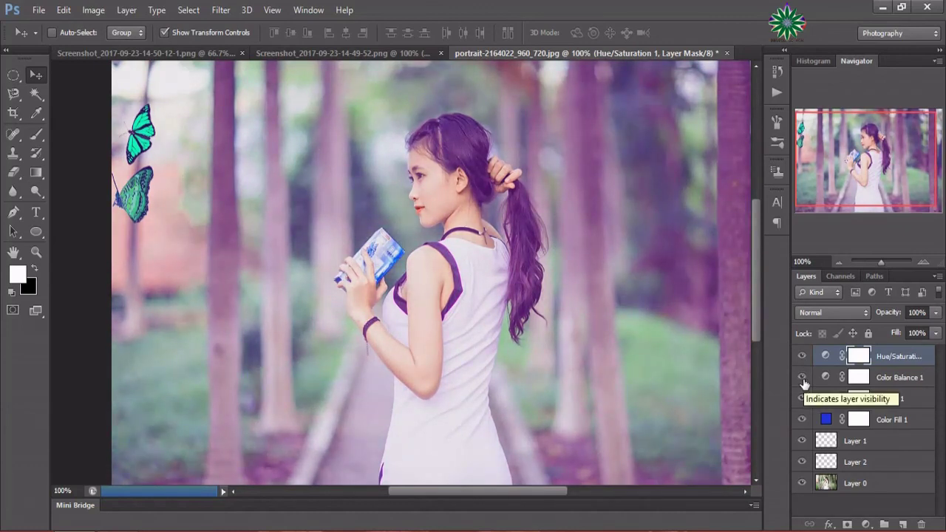